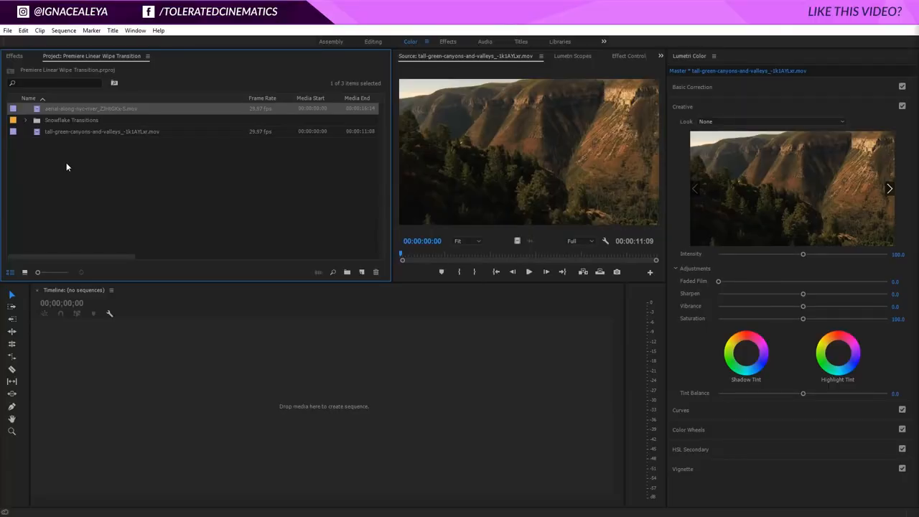
# Create a new 1920×1080, 30 fps sequence and name it 'Transition'
pyautogui.click(359, 270)
pyautogui.click(369, 288)
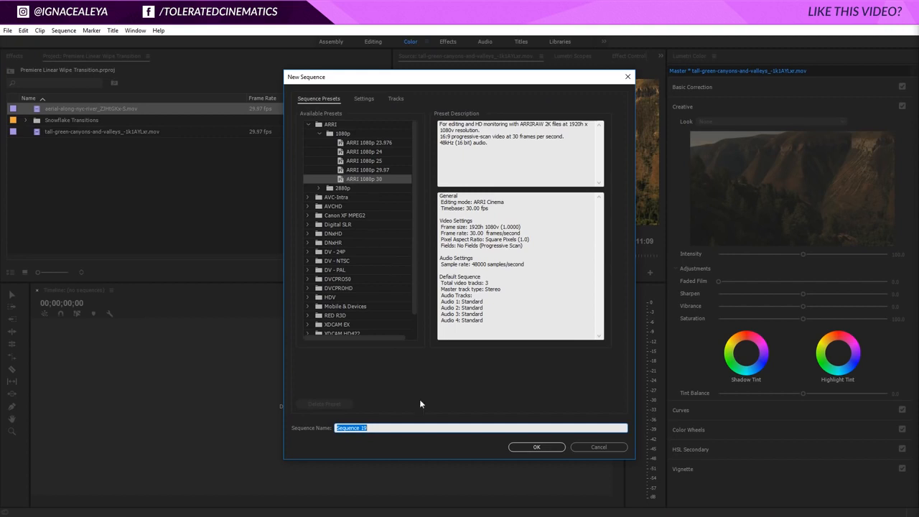
pyautogui.click(364, 98)
pyautogui.click(390, 153)
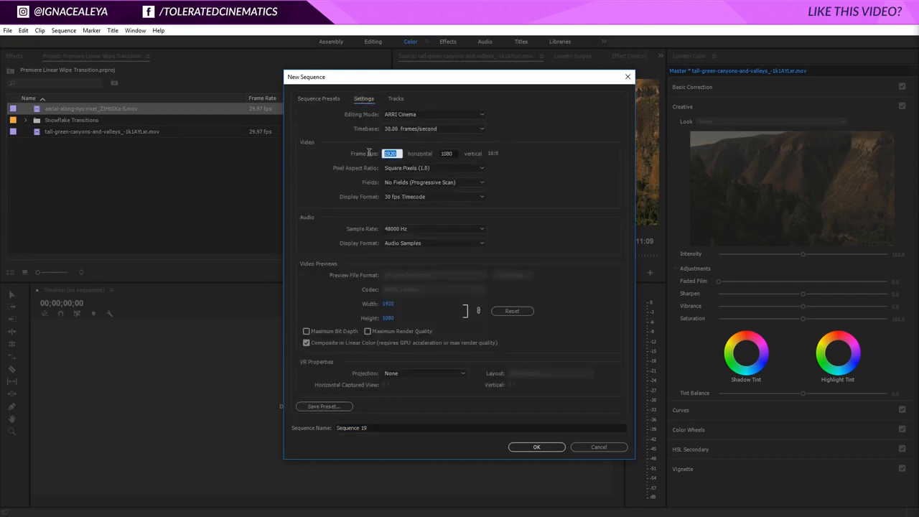
pyautogui.click(447, 153)
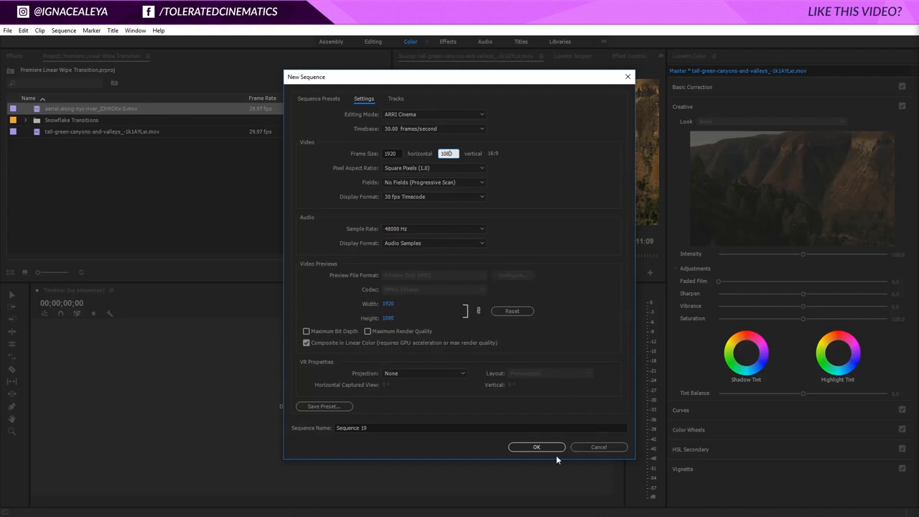
pyautogui.click(510, 429)
pyautogui.write('Transition')
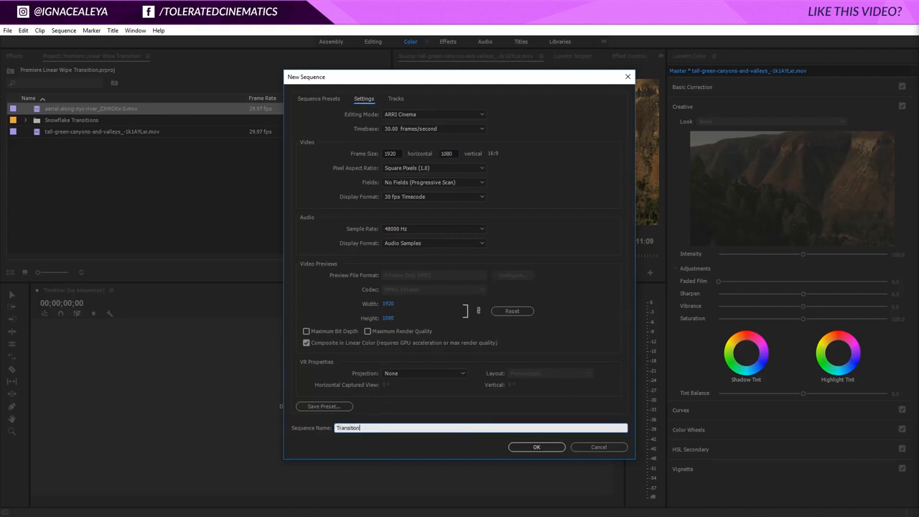
pyautogui.press('Return')
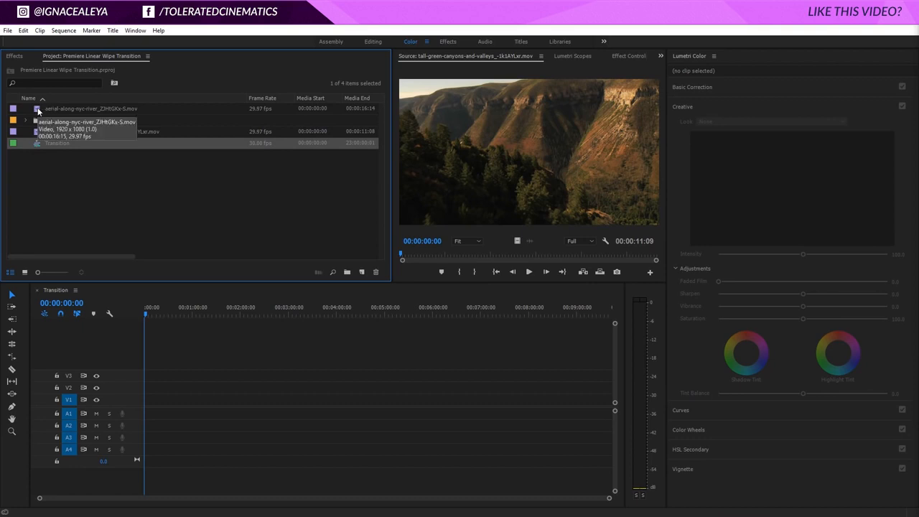
# Place the NYC river clip at the start of V1, keeping the sequence settings, in the Editing workspace
pyautogui.moveTo(38, 110); pyautogui.dragTo(147, 397)
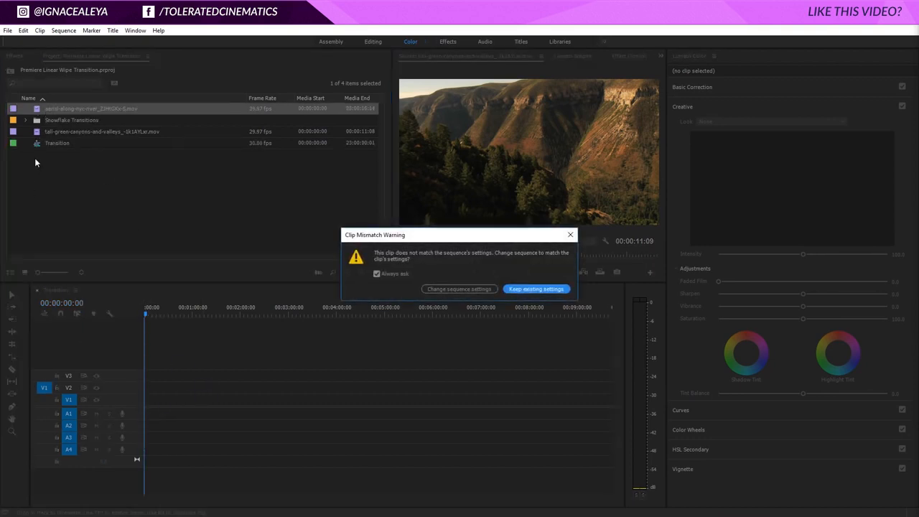
pyautogui.click(536, 290)
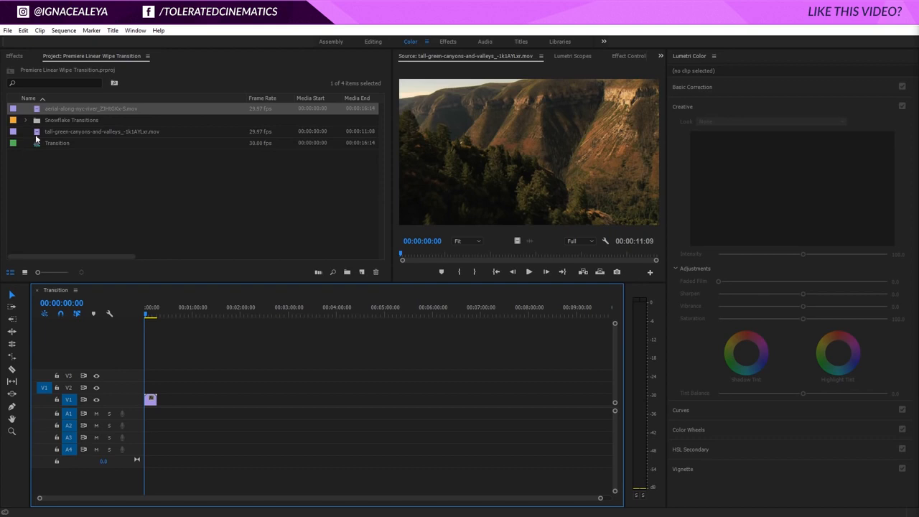
pyautogui.click(371, 42)
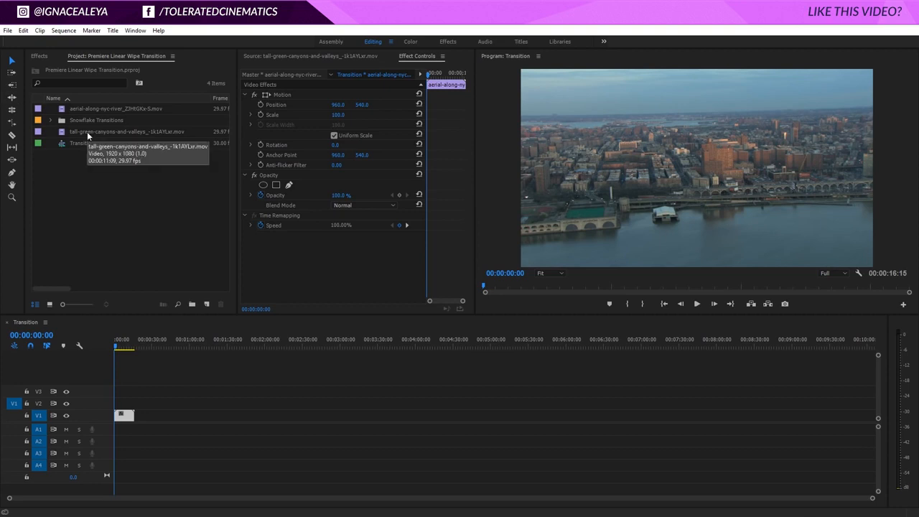
# Add the canyon clip to V1 after the river clip
pyautogui.moveTo(87, 131); pyautogui.dragTo(144, 415)
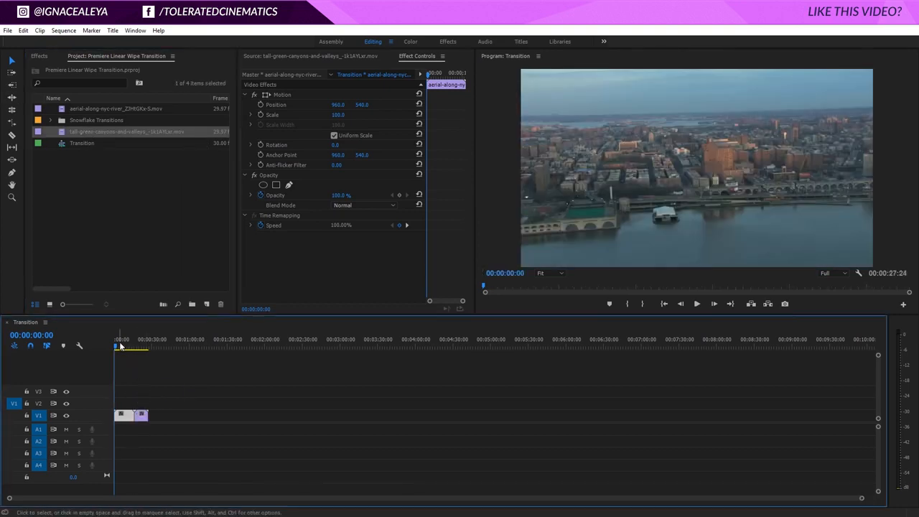
pyautogui.moveTo(120, 346); pyautogui.dragTo(132, 362)
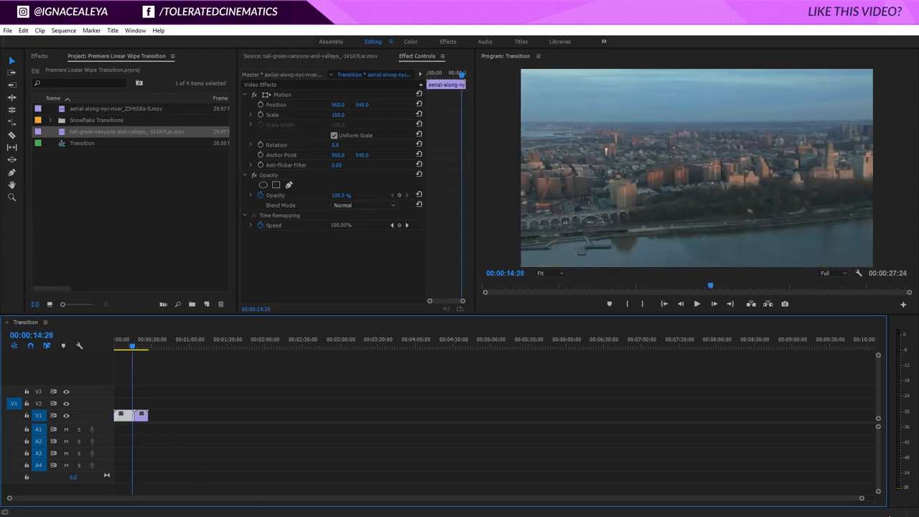
pyautogui.moveTo(861, 499); pyautogui.dragTo(512, 507)
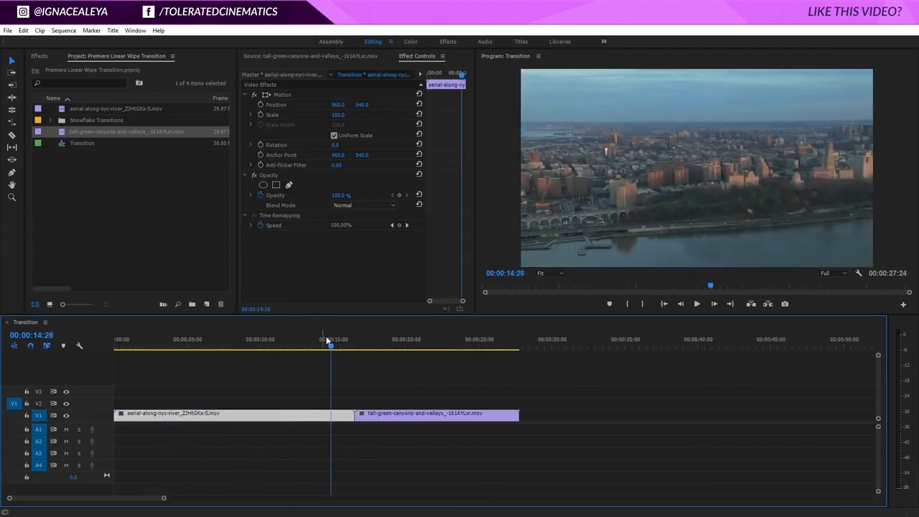
pyautogui.moveTo(330, 345); pyautogui.dragTo(355, 353)
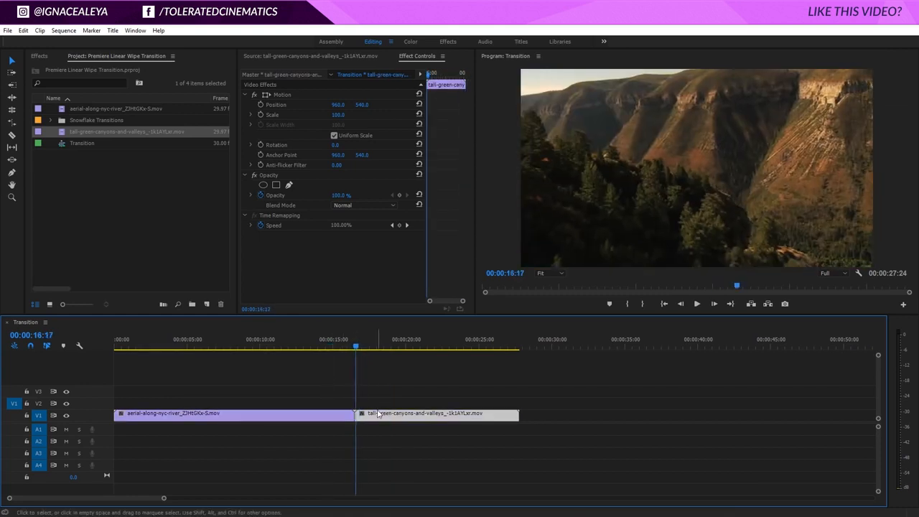
pyautogui.moveTo(380, 416); pyautogui.dragTo(409, 422)
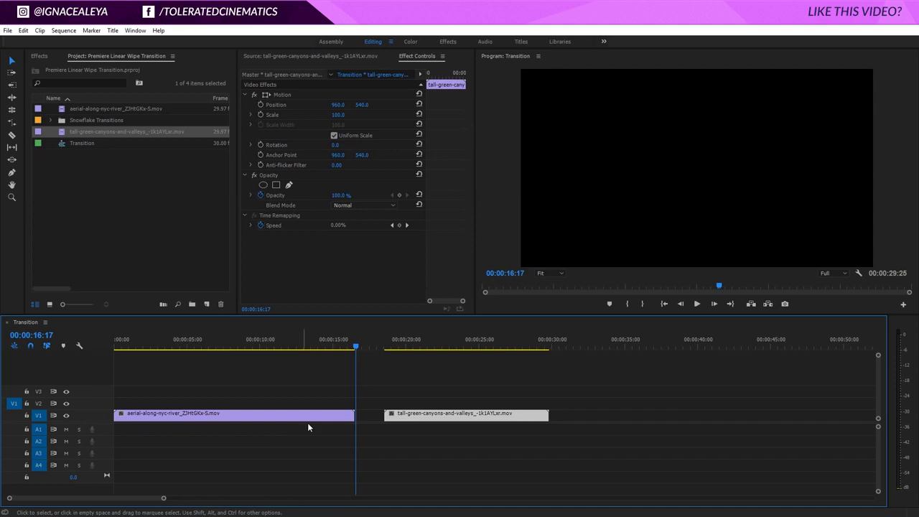
pyautogui.click(347, 418)
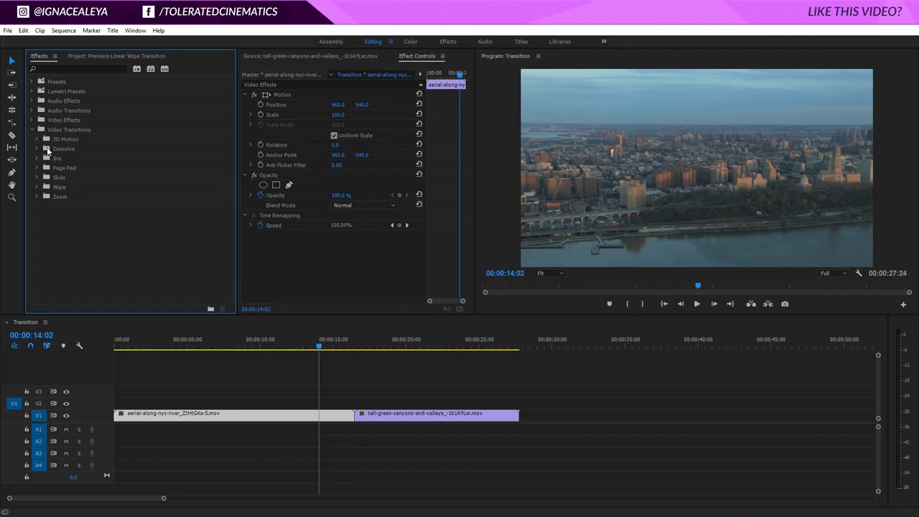
# Try a Dip to Black transition on the cut, preview it, then delete it
pyautogui.click(38, 149)
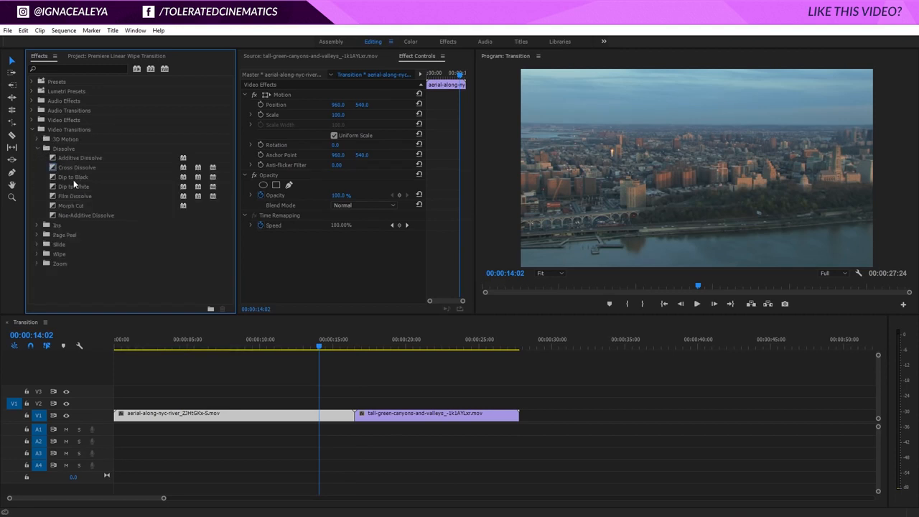
pyautogui.moveTo(73, 178); pyautogui.dragTo(354, 415)
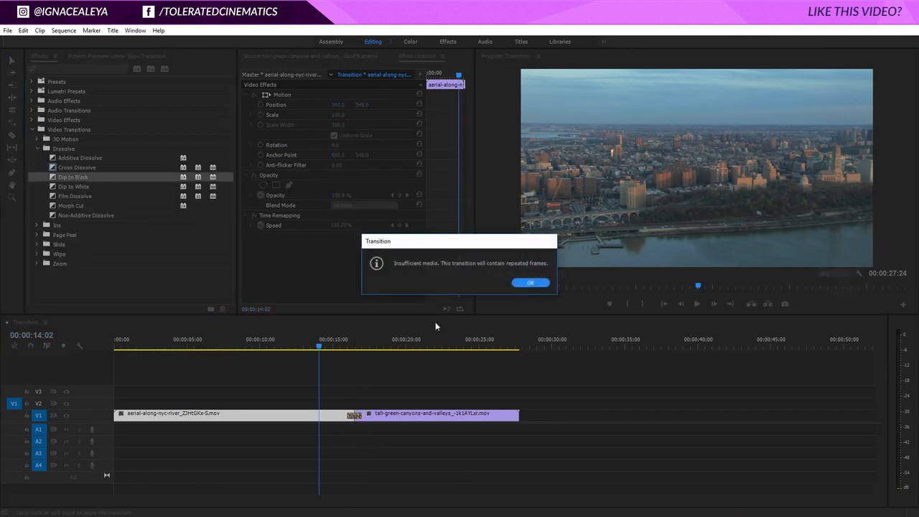
pyautogui.click(530, 283)
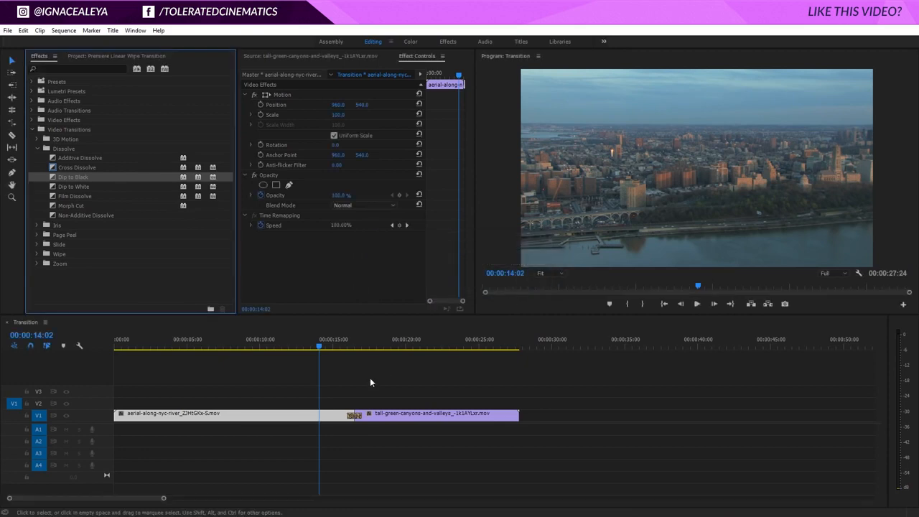
pyautogui.press('space')
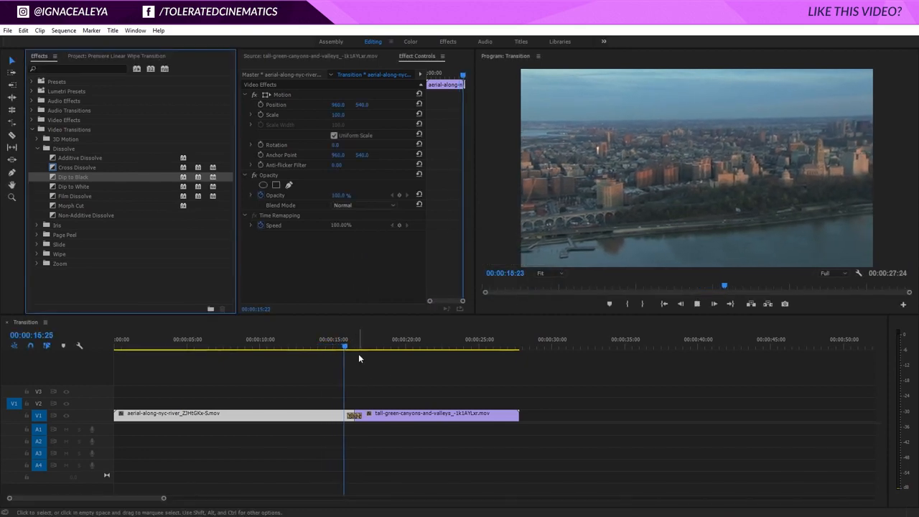
pyautogui.press('space')
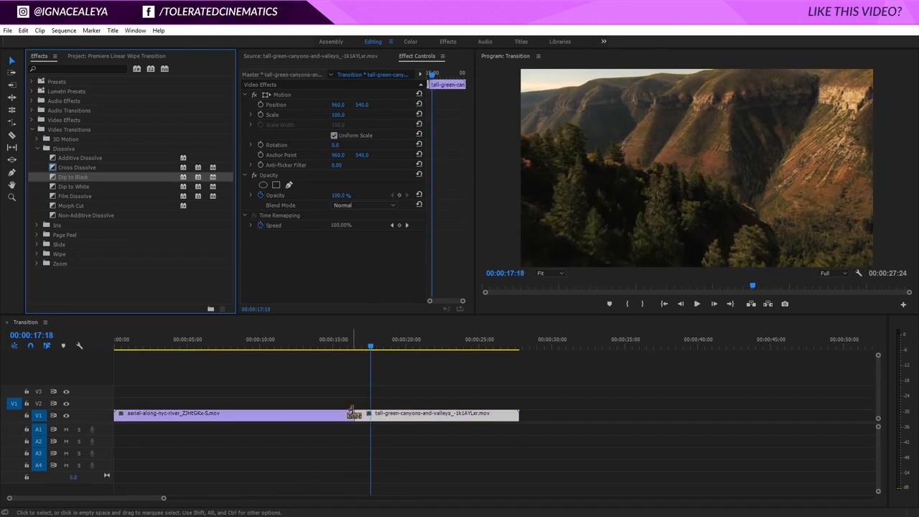
pyautogui.click(354, 415)
pyautogui.press('Delete')
# Try a Cross Dissolve on the cut, preview it, then delete it
pyautogui.moveTo(77, 167); pyautogui.dragTo(354, 417)
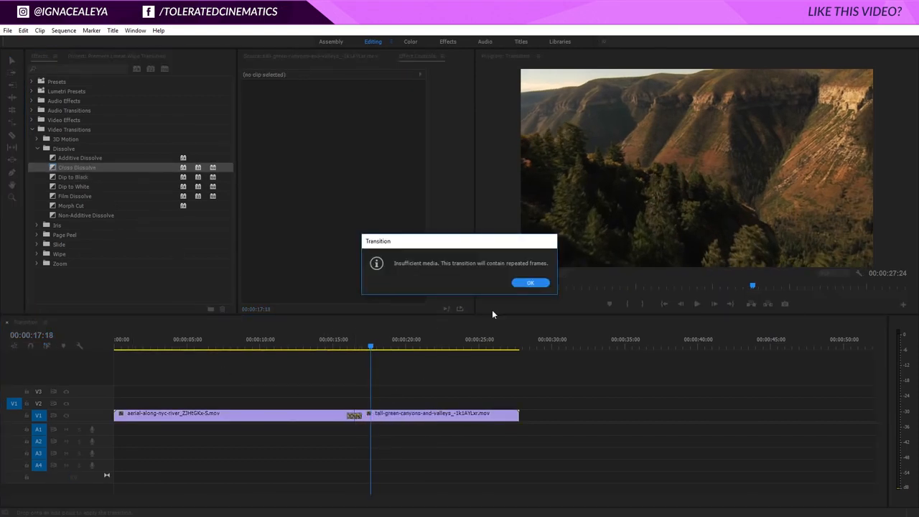
pyautogui.click(530, 282)
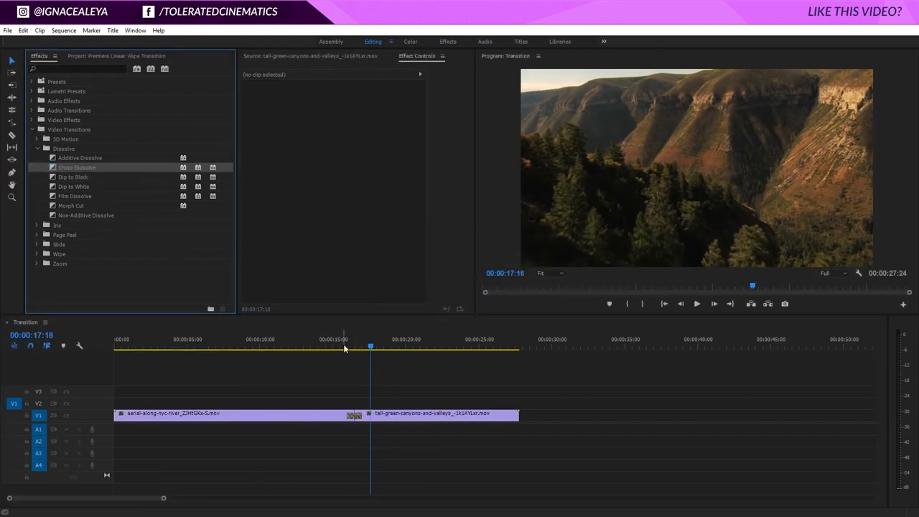
pyautogui.click(345, 347)
pyautogui.press('space')
pyautogui.press('space')
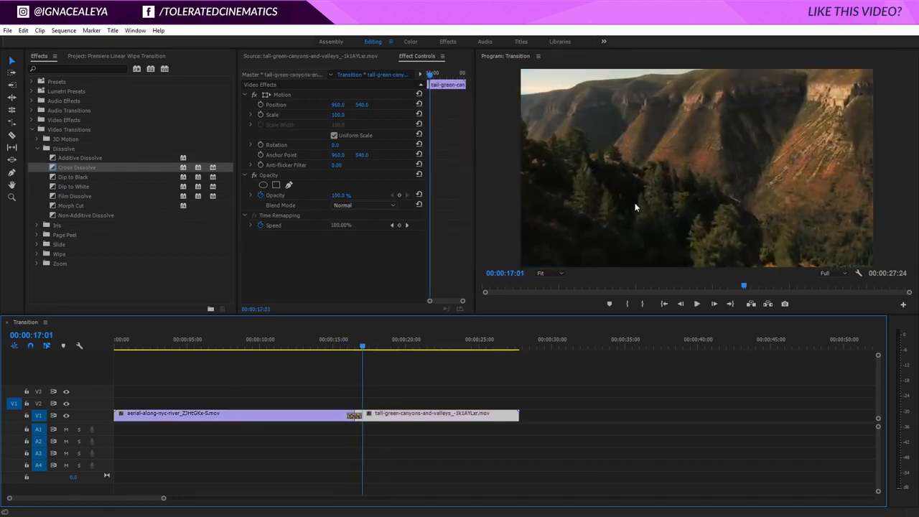
pyautogui.press('space')
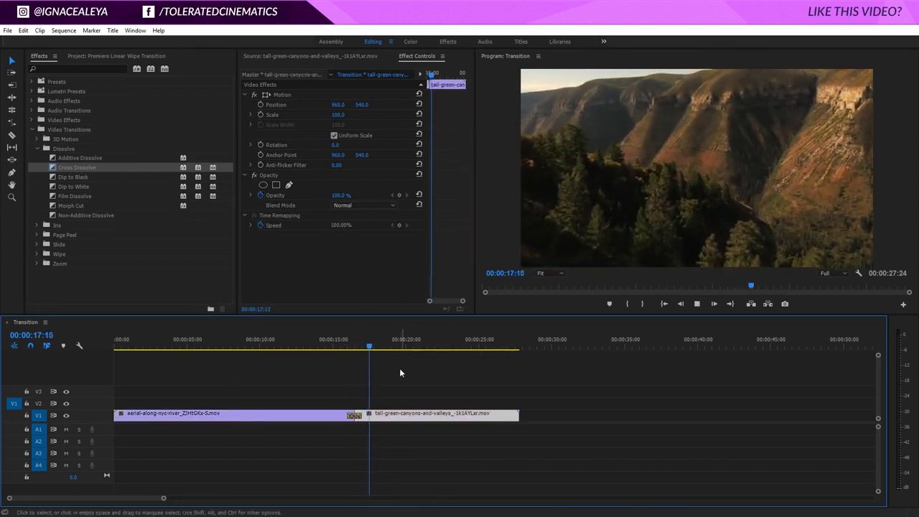
# Trim the river clip to about 15:29 and butt the canyon clip against it, with no transition
pyautogui.press('space')
pyautogui.click(356, 417)
pyautogui.press('Delete')
pyautogui.moveTo(368, 416); pyautogui.dragTo(343, 414)
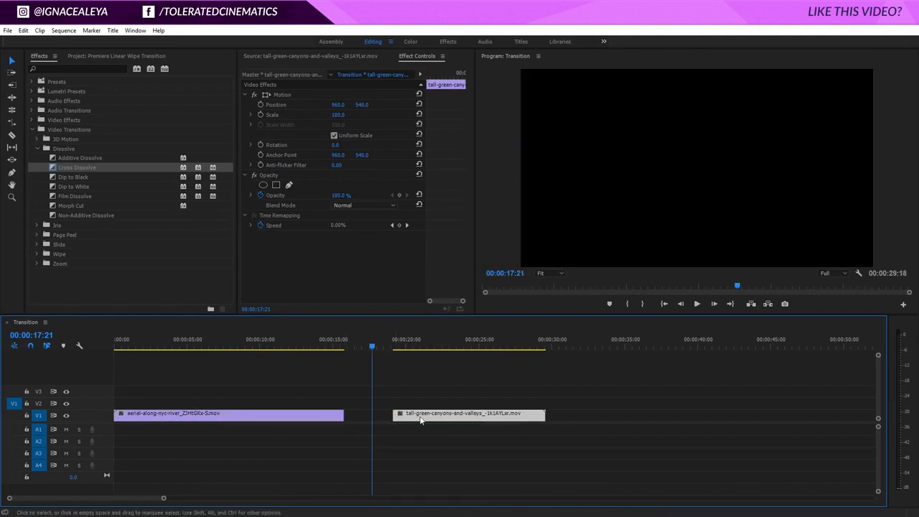
pyautogui.moveTo(422, 420); pyautogui.dragTo(375, 421)
pyautogui.moveTo(72, 168); pyautogui.dragTo(349, 422)
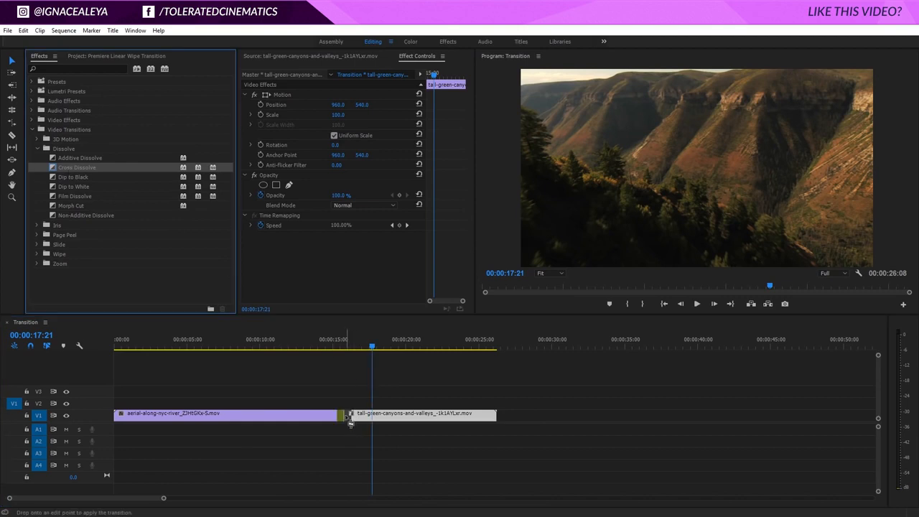
pyautogui.click(340, 350)
pyautogui.press('space')
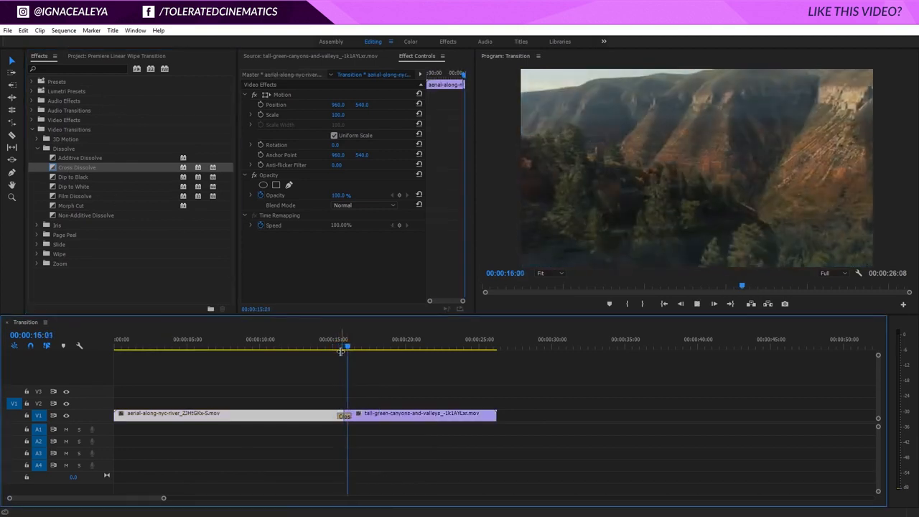
pyautogui.click(342, 416)
pyautogui.press('Delete')
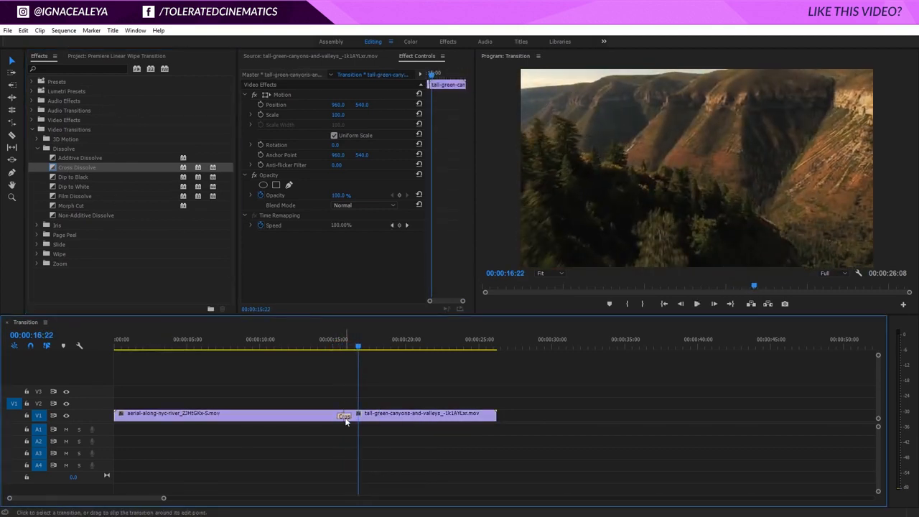
pyautogui.click(37, 253)
pyautogui.scroll(-2, 69, 277)
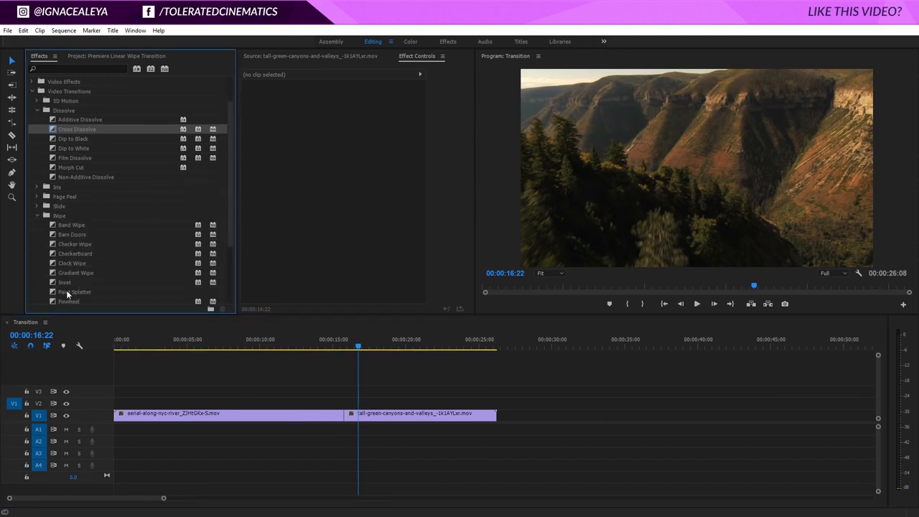
pyautogui.scroll(-4, 72, 288)
pyautogui.moveTo(69, 284); pyautogui.dragTo(346, 416)
pyautogui.click(338, 346)
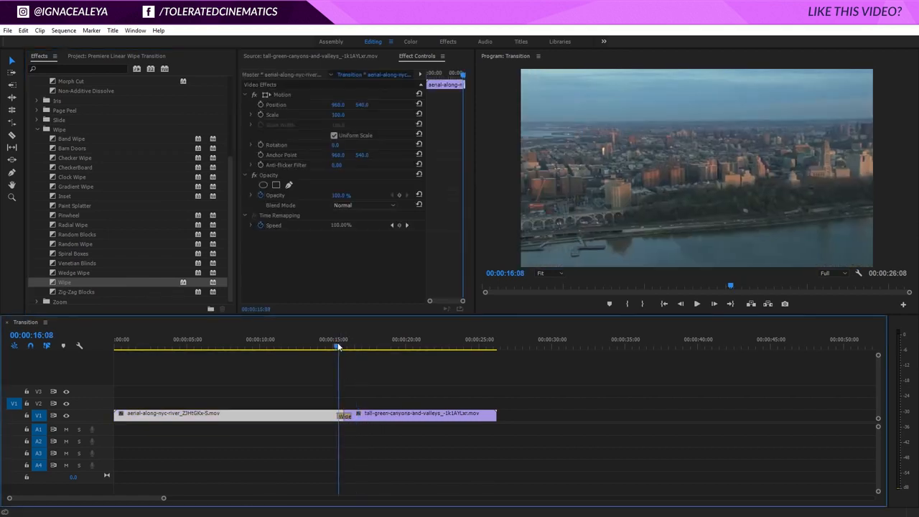
pyautogui.press('space')
pyautogui.press('space')
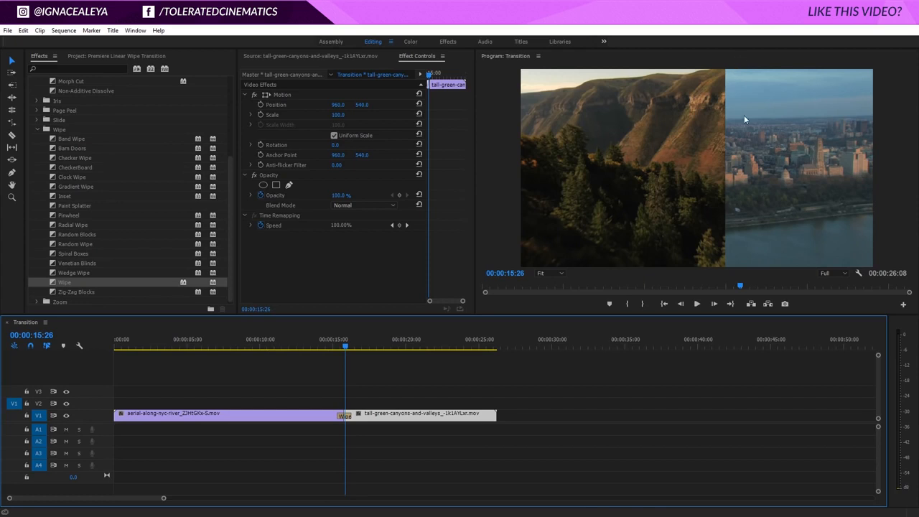
pyautogui.click(344, 416)
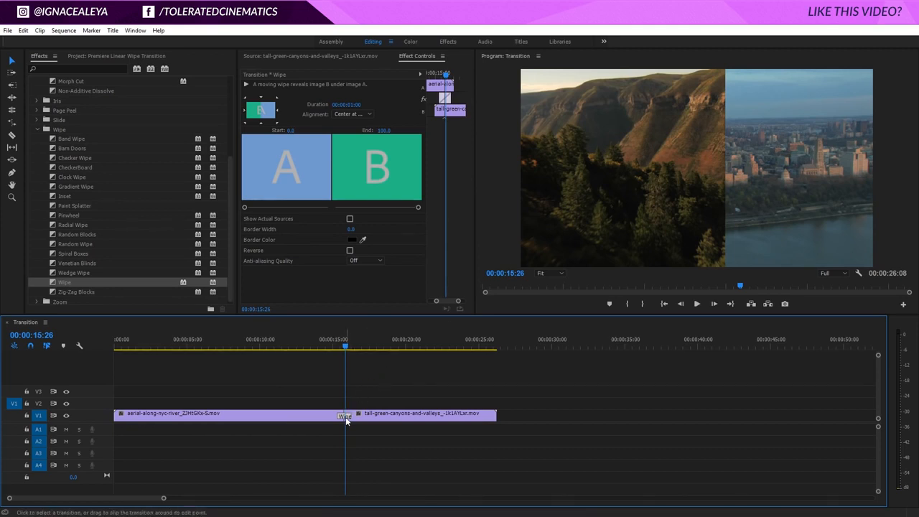
pyautogui.press('Delete')
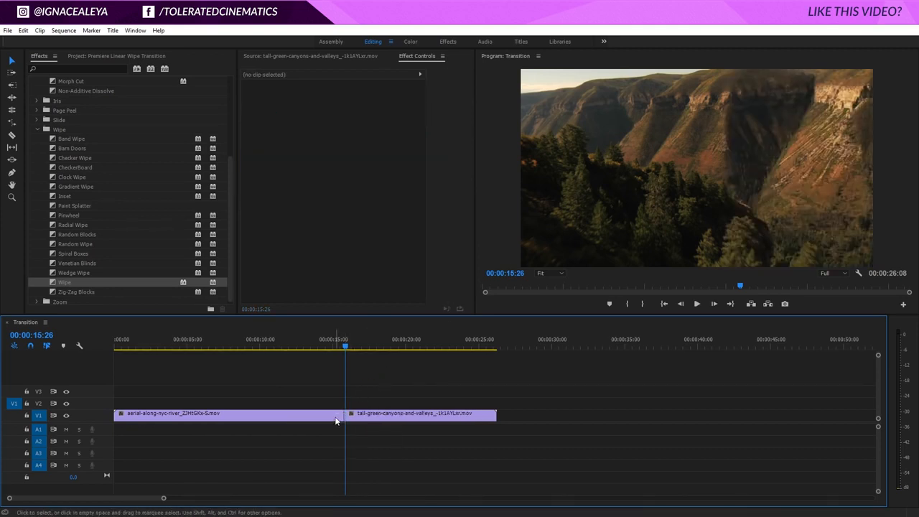
# Move the river clip to V2 and slide the canyon clip to start around 14:23 beneath it
pyautogui.click(287, 419)
pyautogui.moveTo(303, 418); pyautogui.dragTo(306, 406)
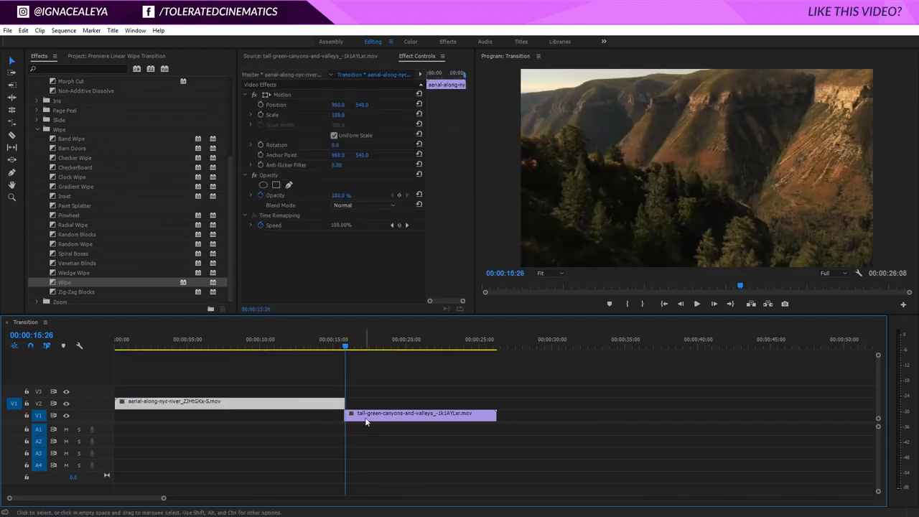
pyautogui.click(366, 420)
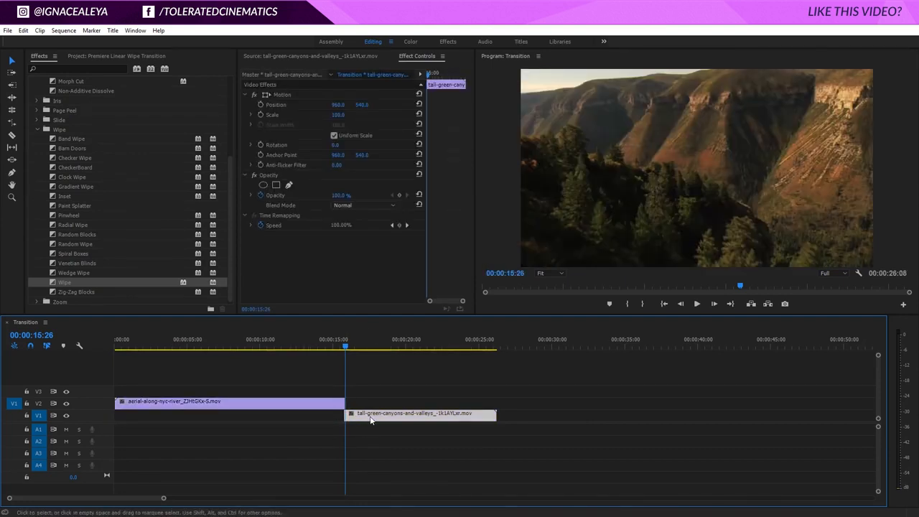
pyautogui.moveTo(387, 420); pyautogui.dragTo(368, 416)
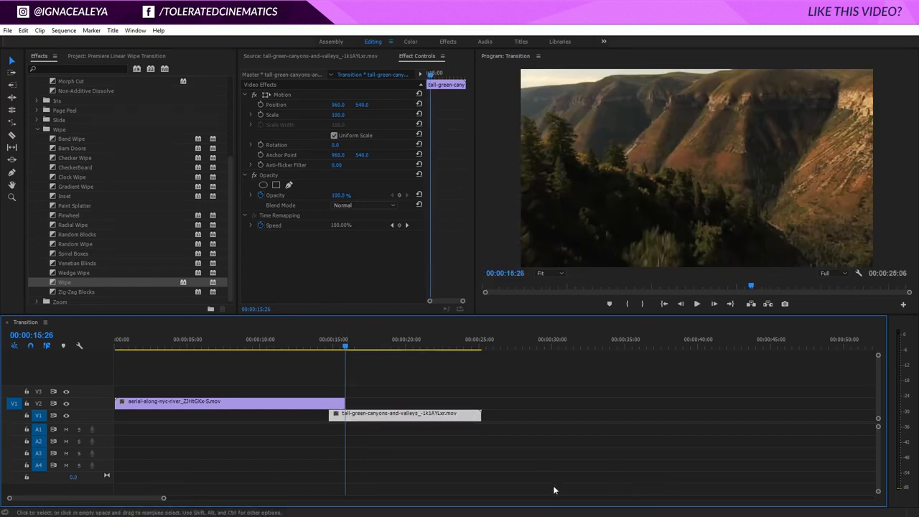
pyautogui.moveTo(164, 500); pyautogui.dragTo(89, 498)
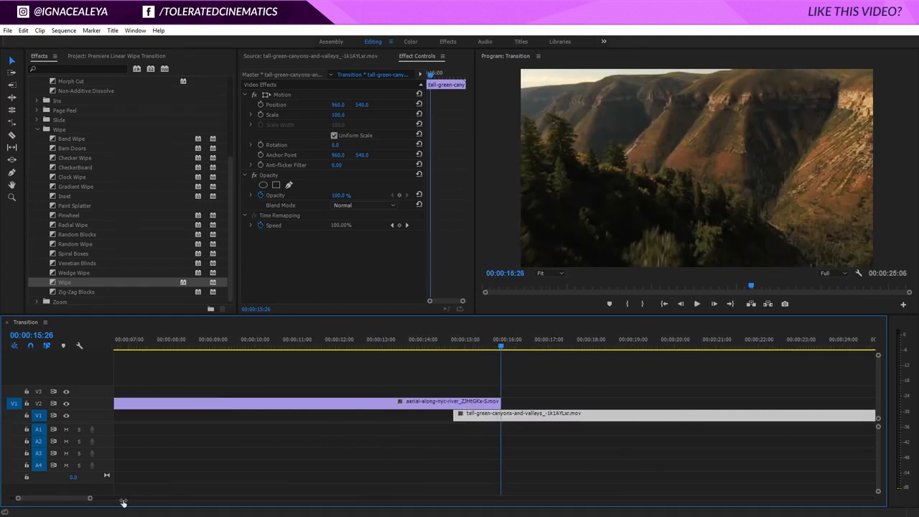
pyautogui.moveTo(450, 355); pyautogui.dragTo(503, 359)
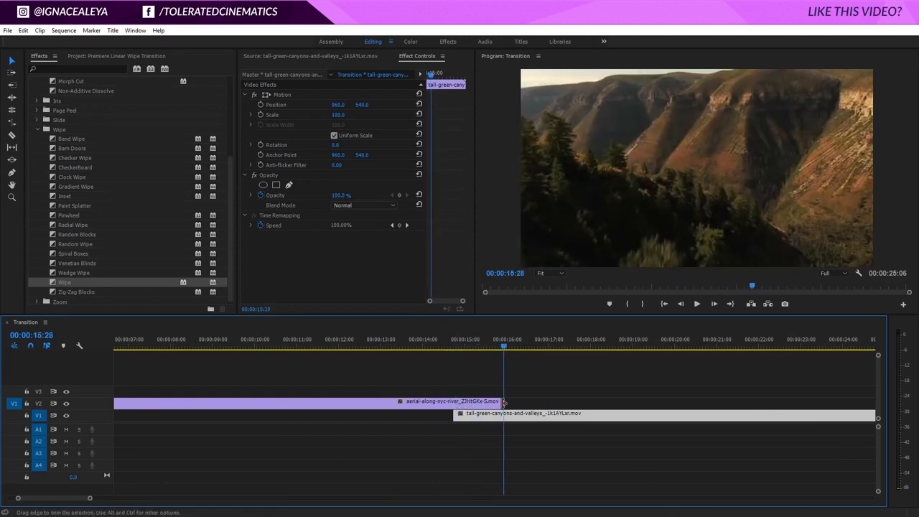
pyautogui.press('Up')
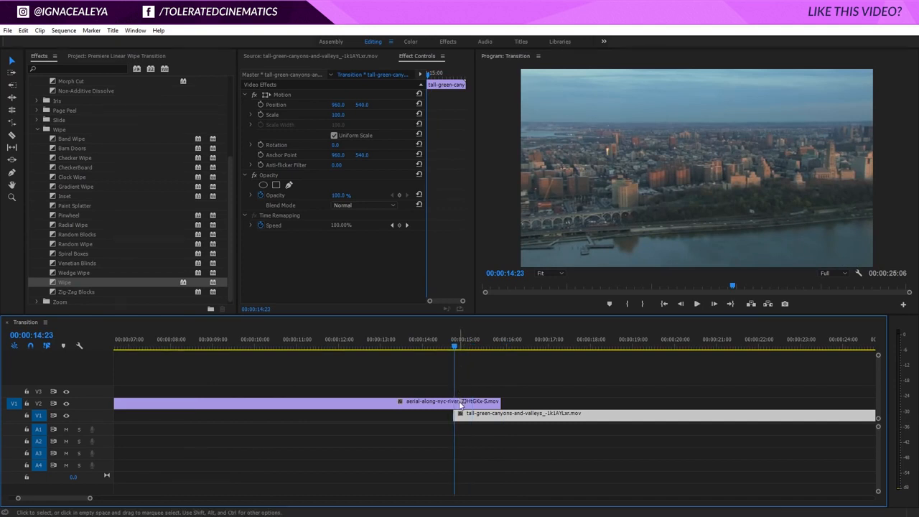
pyautogui.click(437, 404)
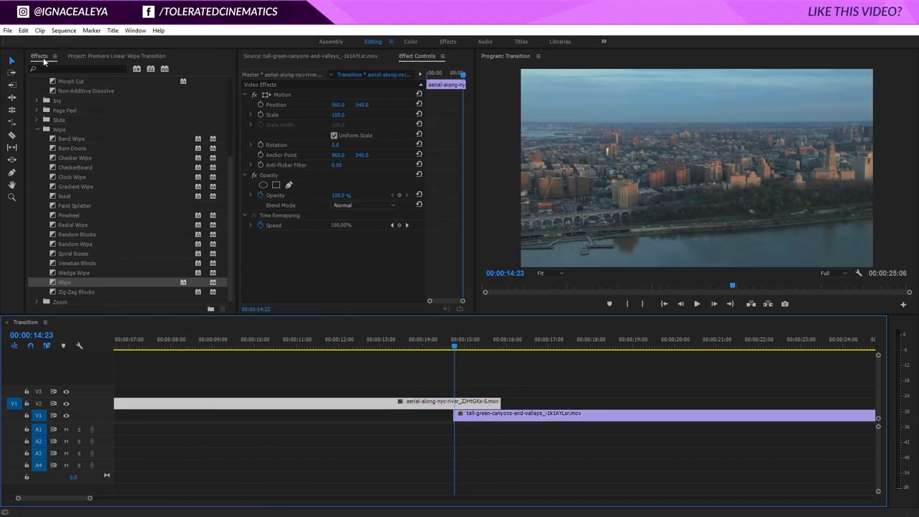
# Search effects for 'line' and apply Linear Wipe to the river clip on V2
pyautogui.click(64, 68)
pyautogui.write('line')
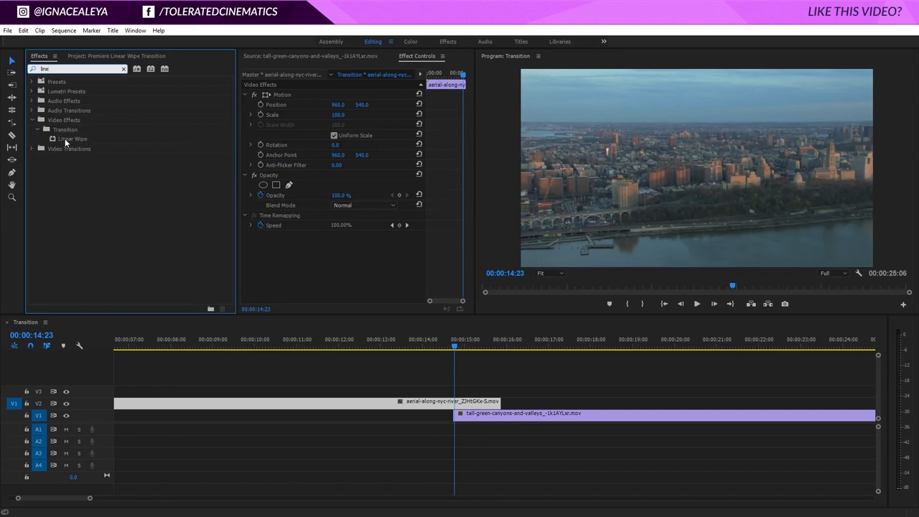
pyautogui.moveTo(65, 140); pyautogui.dragTo(465, 404)
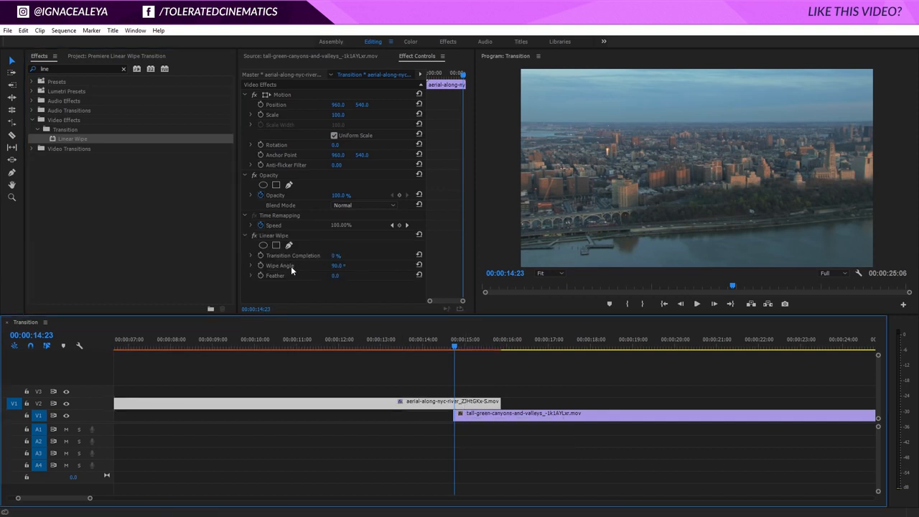
pyautogui.click(462, 417)
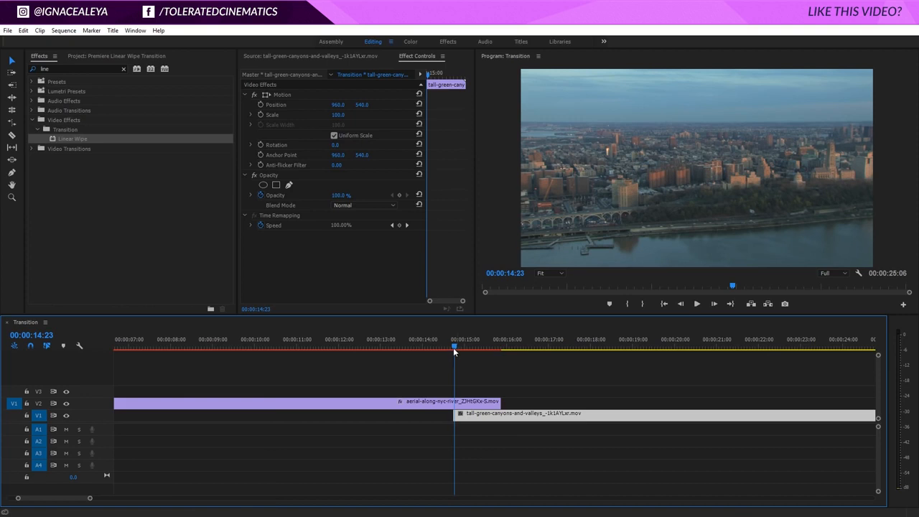
pyautogui.press('Left')
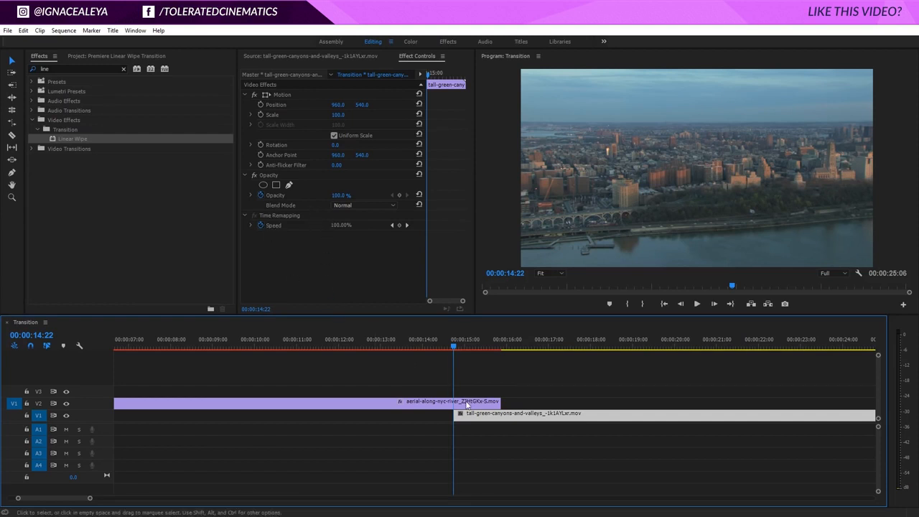
pyautogui.click(468, 403)
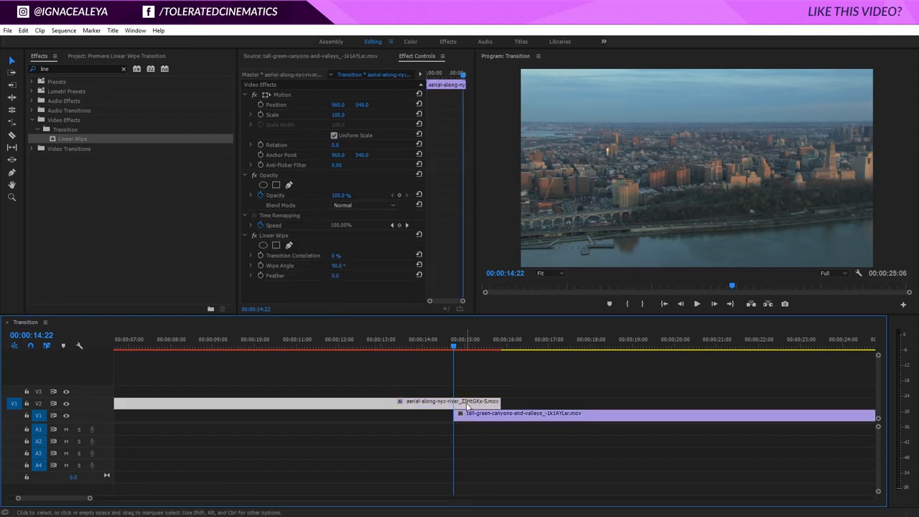
# Keyframe Linear Wipe Transition Completion from 0% to 100% at the river clip's end
pyautogui.click(260, 255)
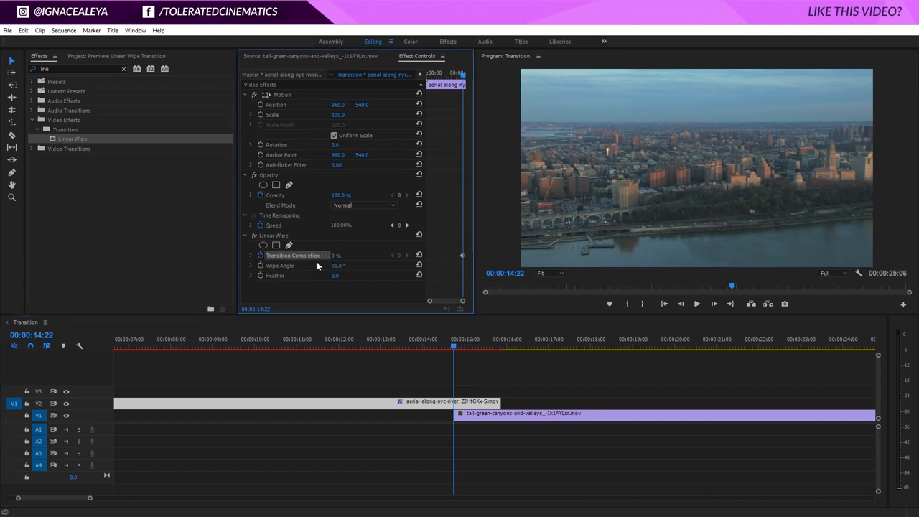
pyautogui.moveTo(450, 346); pyautogui.dragTo(499, 351)
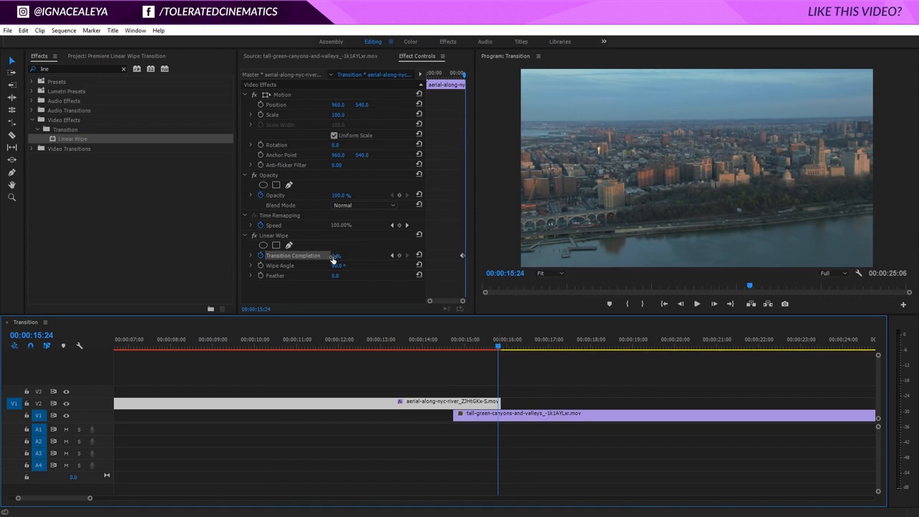
pyautogui.moveTo(333, 257); pyautogui.dragTo(405, 257)
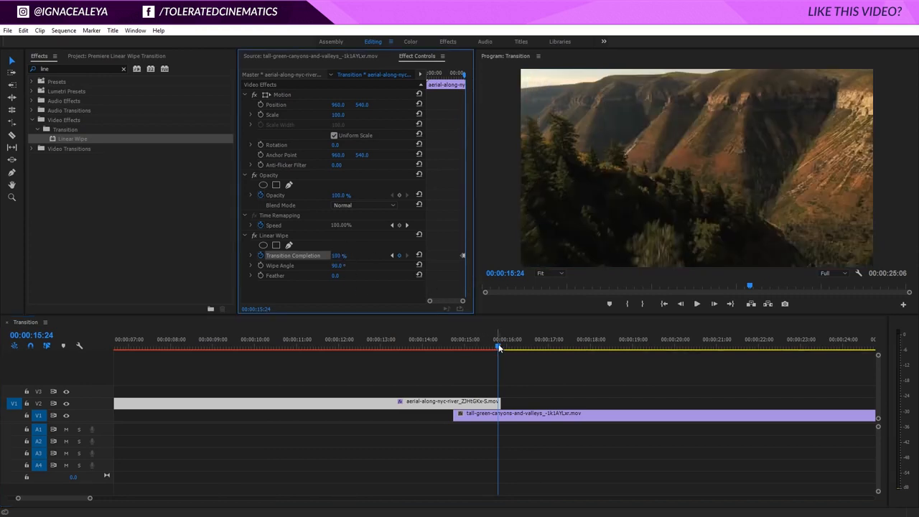
pyautogui.scroll(2, 510, 402)
# Set the Wipe Angle to 52° while viewing the wipe midway at 15:15
pyautogui.moveTo(469, 345); pyautogui.dragTo(366, 354)
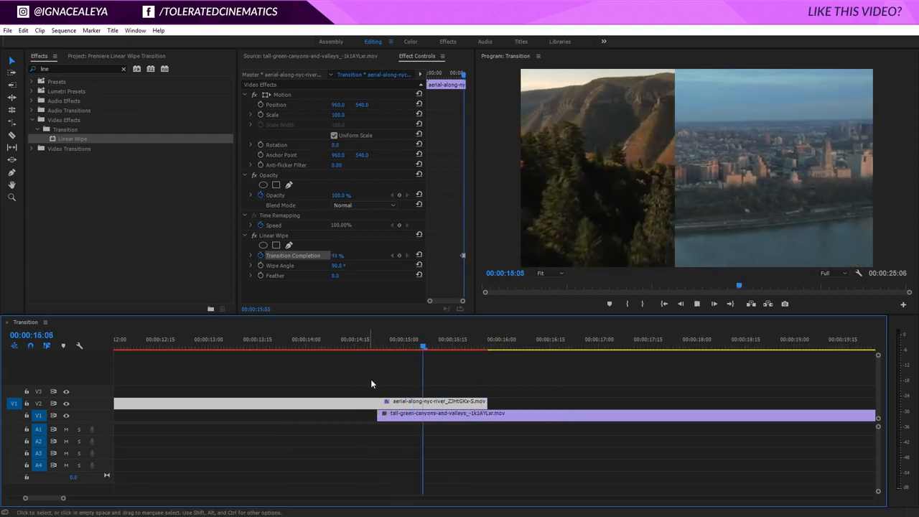
pyautogui.moveTo(426, 350); pyautogui.dragTo(452, 345)
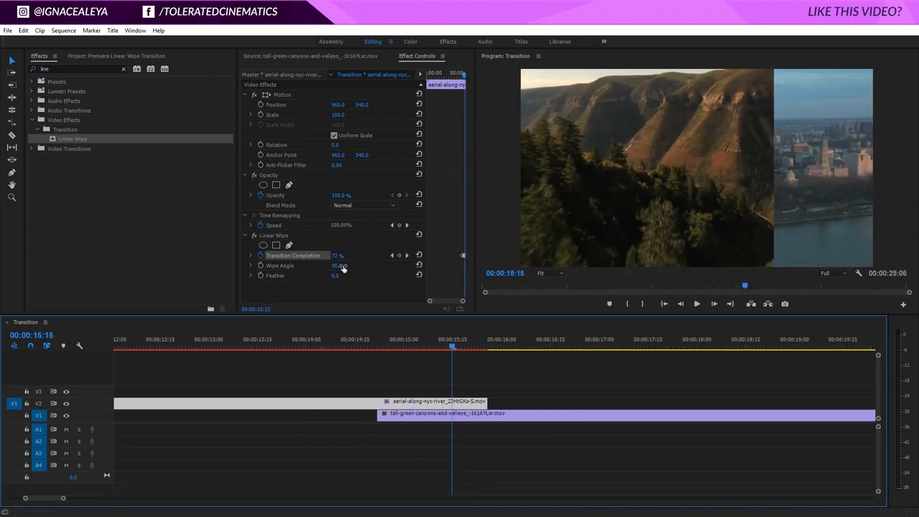
pyautogui.click(332, 285)
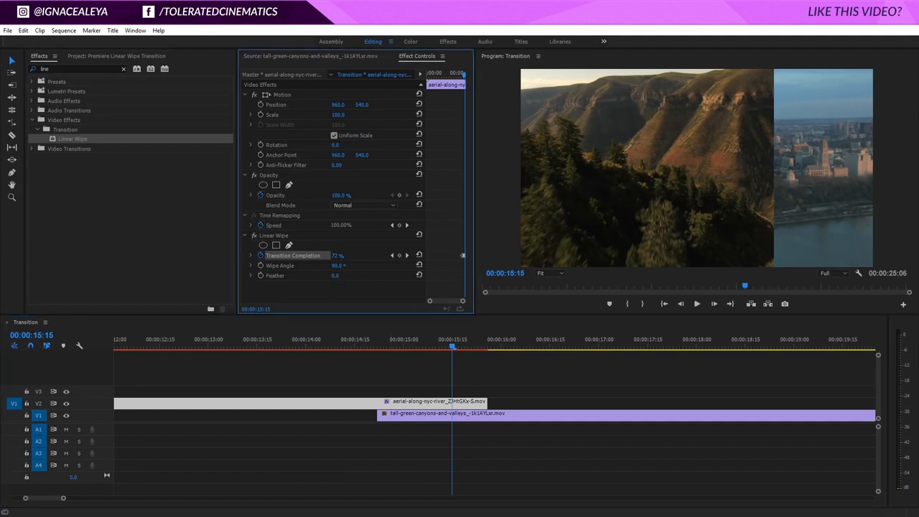
pyautogui.moveTo(338, 266); pyautogui.dragTo(305, 266)
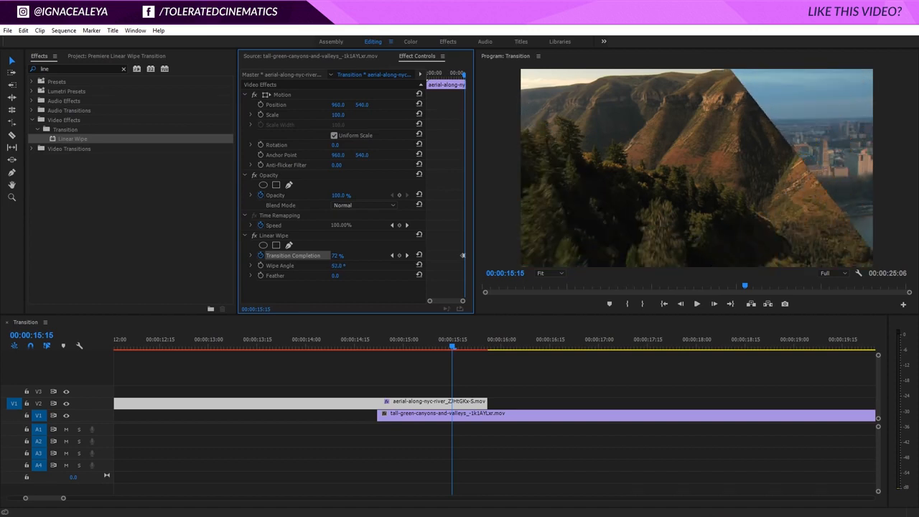
# Adjust the Wipe Angle to 227°, previewing the wipe from 14:20
pyautogui.moveTo(393, 343); pyautogui.dragTo(374, 344)
pyautogui.press('space')
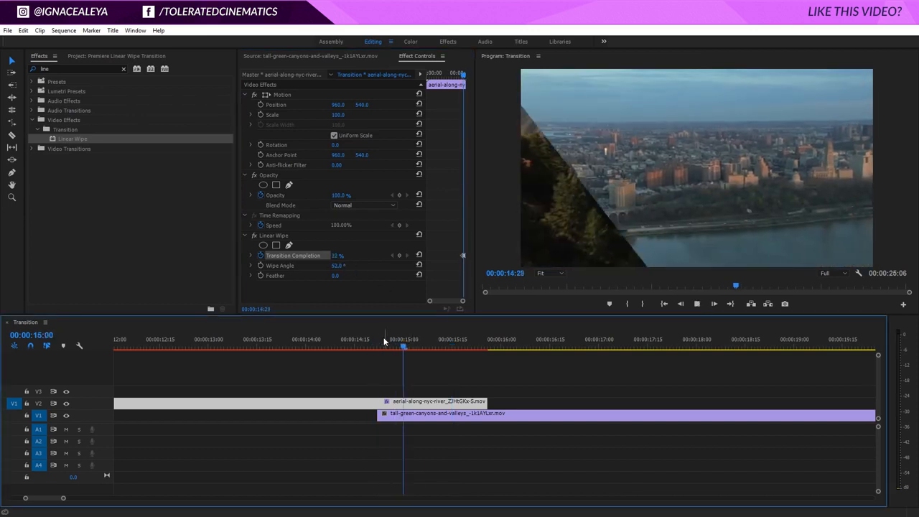
pyautogui.press('space')
pyautogui.moveTo(341, 266)
pyautogui.mouseDown()
pyautogui.moveTo(445, 266)
pyautogui.moveTo(343, 264)
pyautogui.mouseUp()
pyautogui.click(370, 339)
pyautogui.press('space')
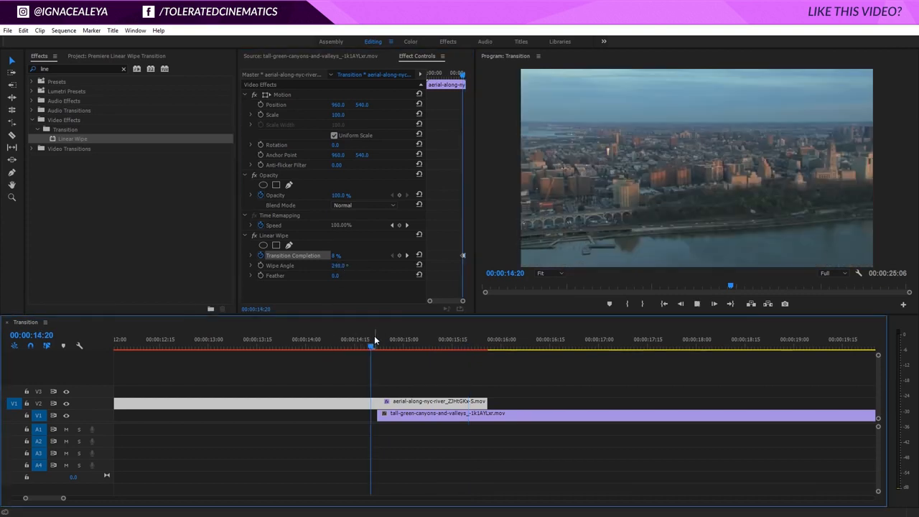
pyautogui.press('space')
pyautogui.moveTo(348, 265); pyautogui.dragTo(341, 265)
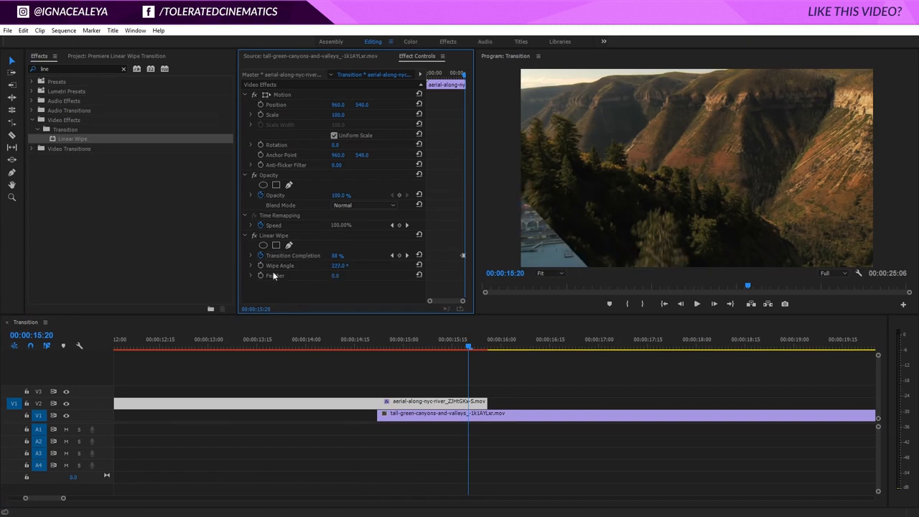
pyautogui.moveTo(445, 345); pyautogui.dragTo(436, 345)
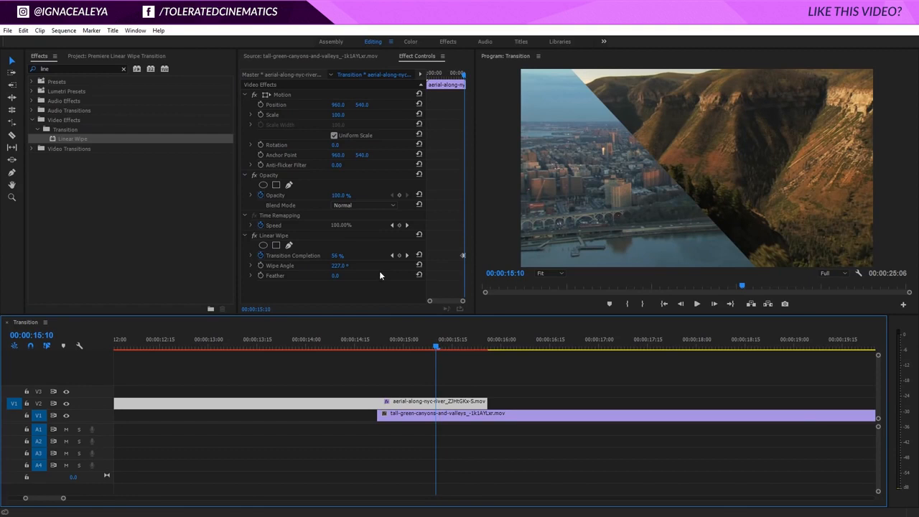
# Set the Linear Wipe Feather to 500 and play back the feathered wipe
pyautogui.click(335, 275)
pyautogui.write('500')
pyautogui.press('Return')
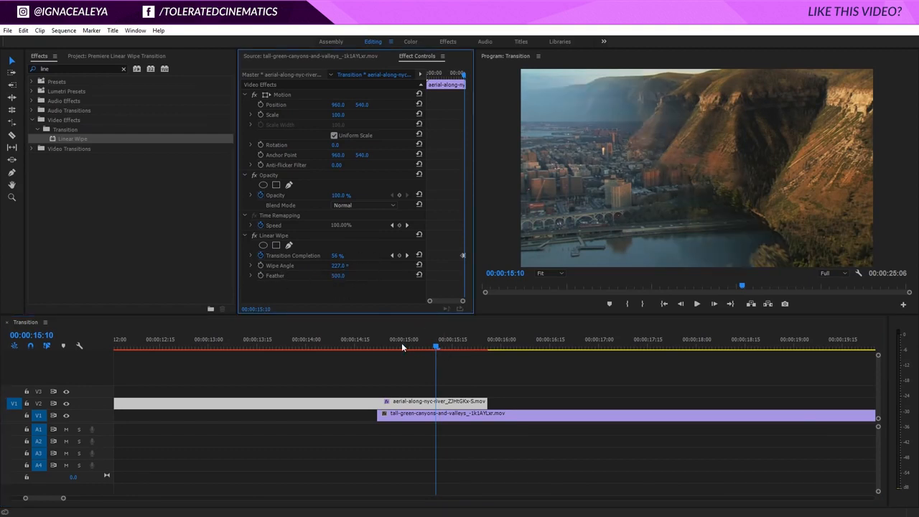
pyautogui.click(381, 339)
pyautogui.press('space')
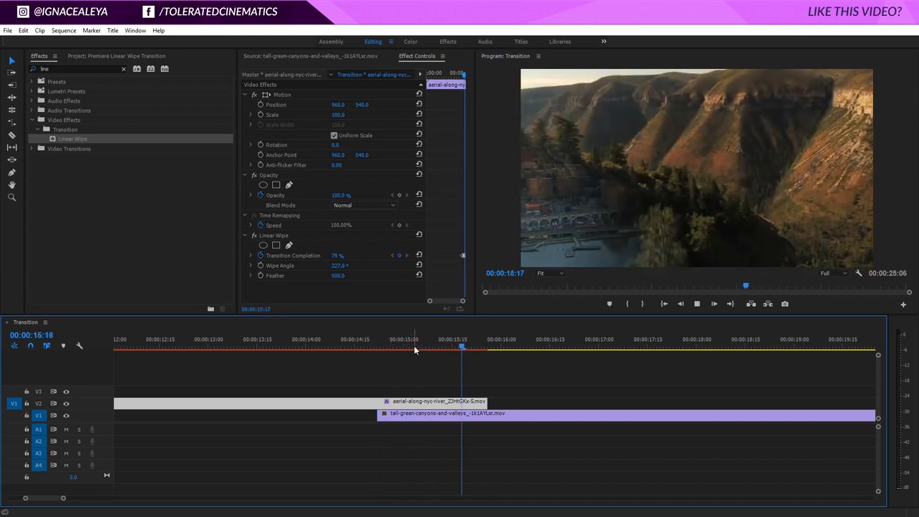
pyautogui.click(347, 339)
pyautogui.press('space')
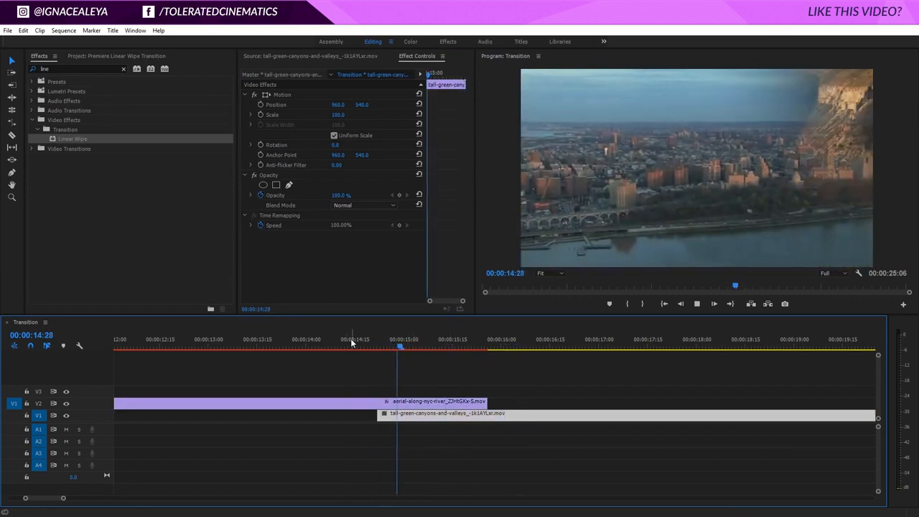
pyautogui.press('space')
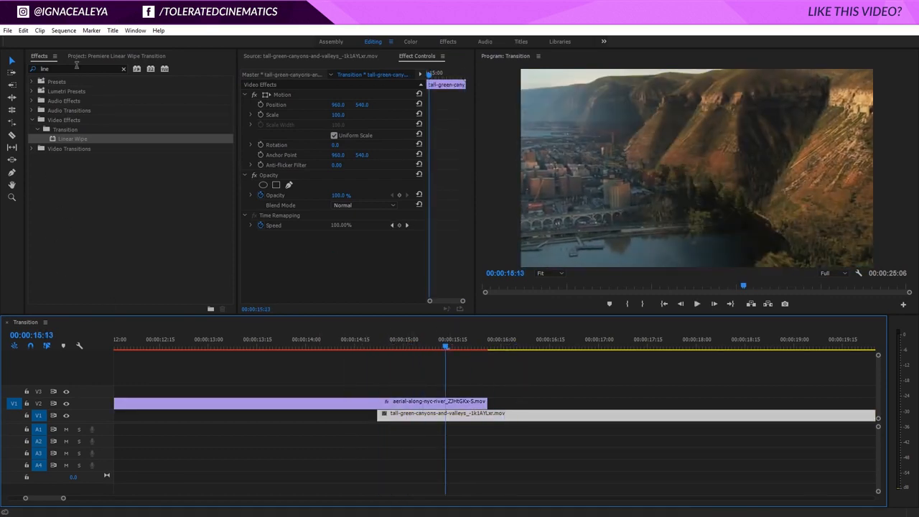
# Drag Snowflake Transition Diagonal Left Bottom.mov from the Snowflake Transitions bin onto V4 over the wipe
pyautogui.click(88, 56)
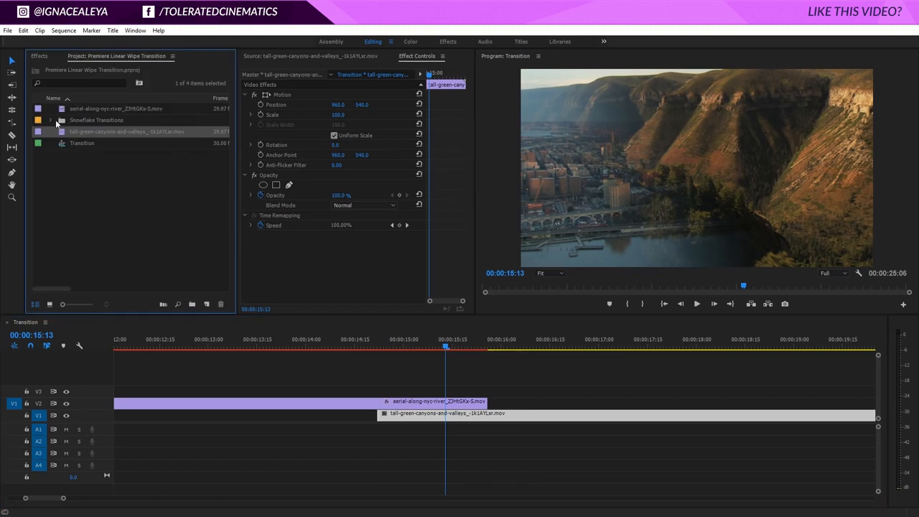
pyautogui.click(50, 120)
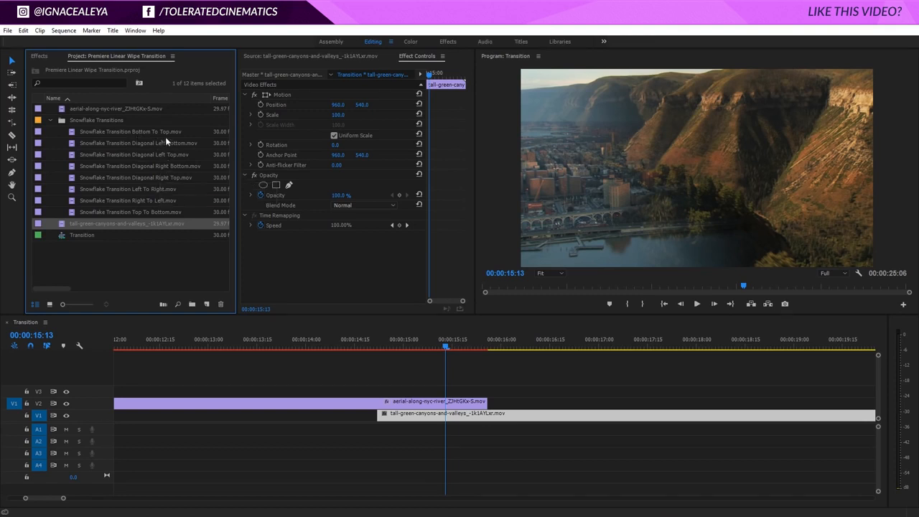
pyautogui.moveTo(132, 142); pyautogui.dragTo(401, 383)
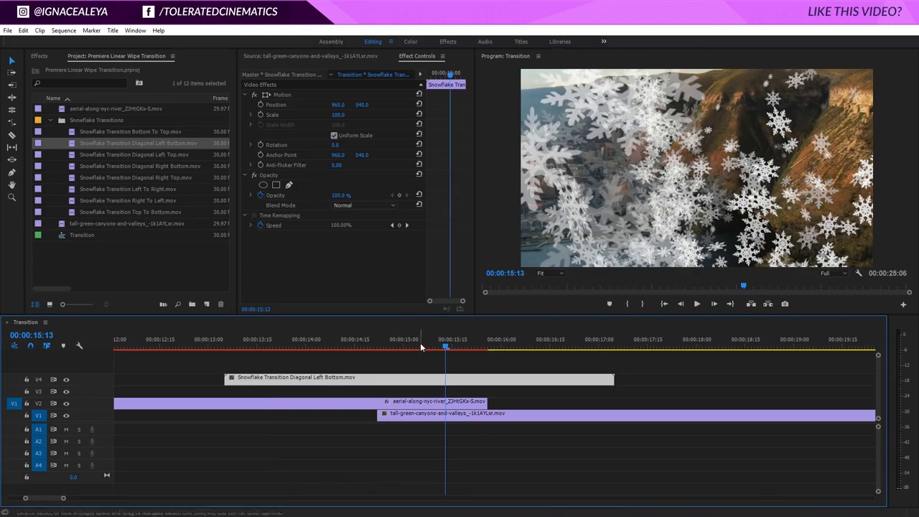
# Shift the Transition Completion end keyframe so the wipe completes around 15:15, matching the snowflakes
pyautogui.moveTo(420, 345); pyautogui.dragTo(452, 346)
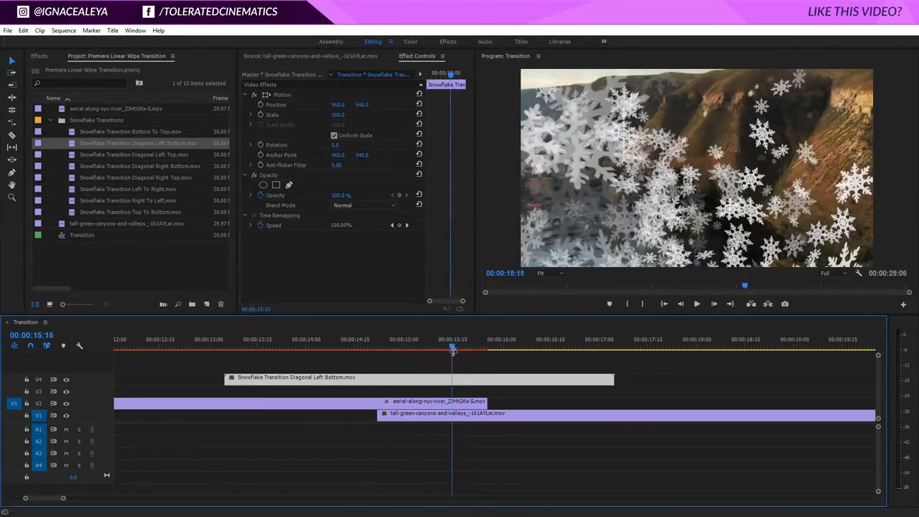
pyautogui.click(451, 400)
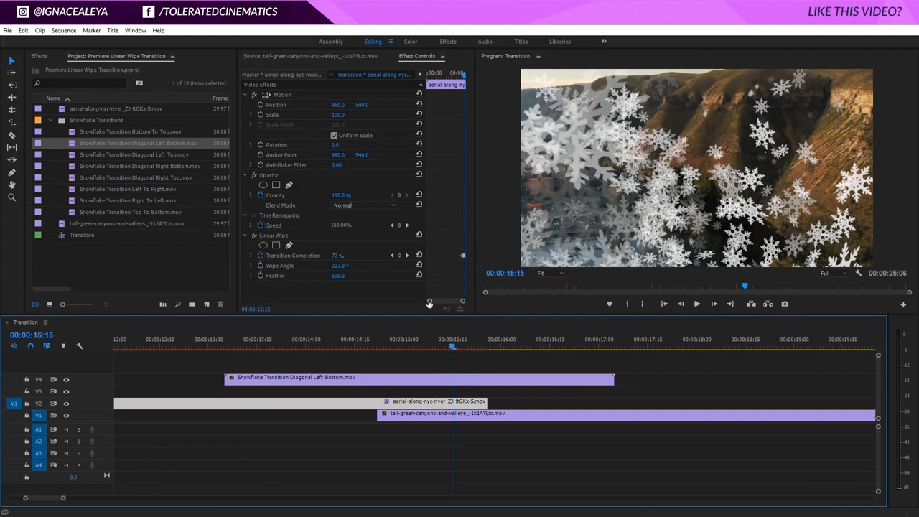
pyautogui.moveTo(429, 304); pyautogui.dragTo(435, 302)
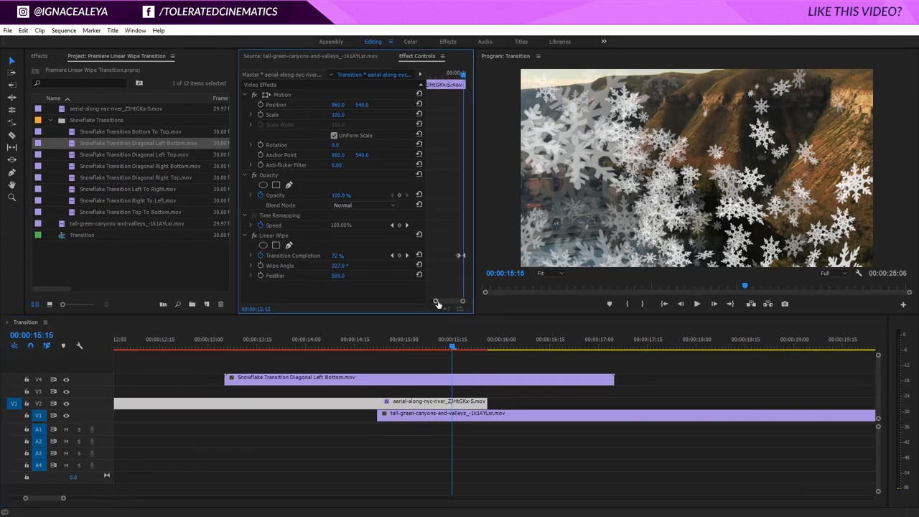
pyautogui.moveTo(436, 303); pyautogui.dragTo(442, 303)
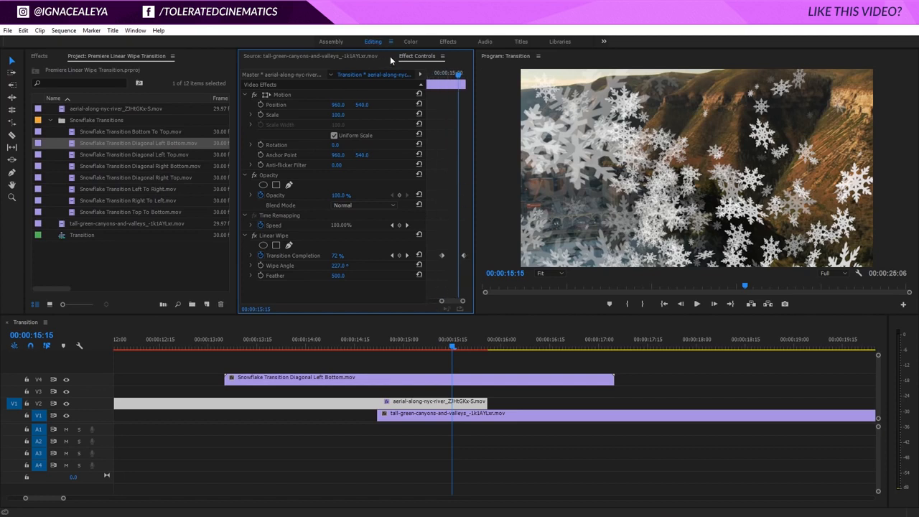
pyautogui.moveTo(441, 252); pyautogui.dragTo(459, 257)
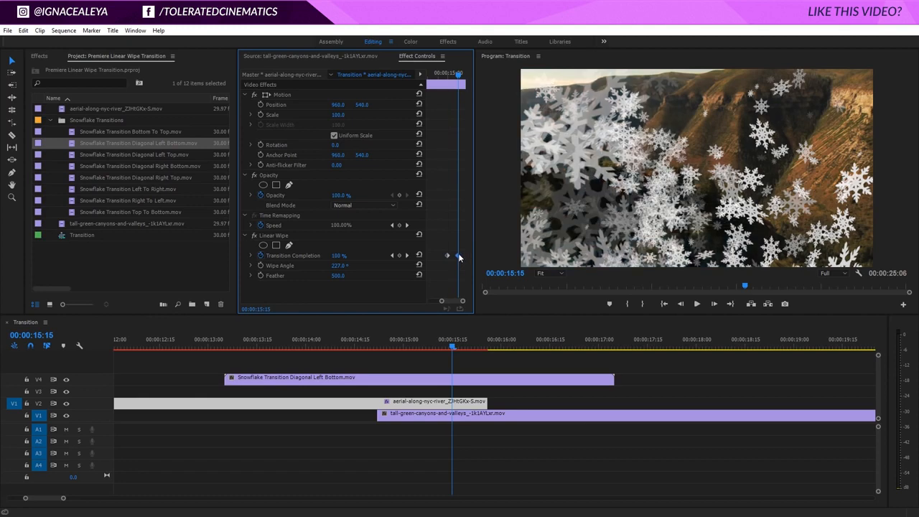
pyautogui.moveTo(452, 347); pyautogui.dragTo(437, 349)
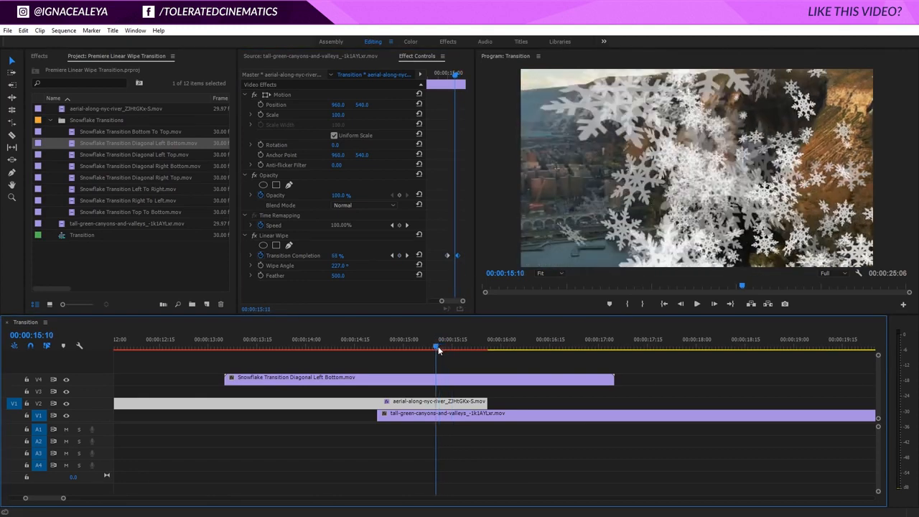
pyautogui.moveTo(447, 255); pyautogui.dragTo(451, 256)
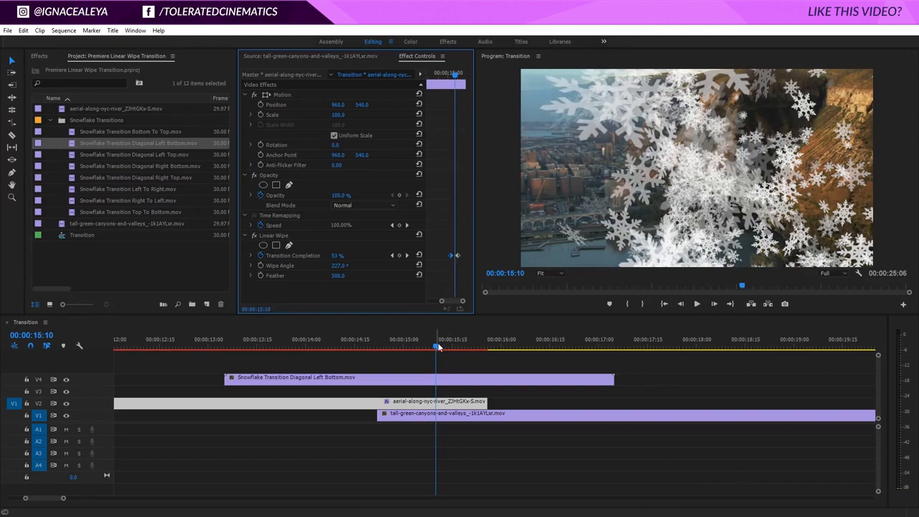
pyautogui.moveTo(438, 345); pyautogui.dragTo(439, 375)
pyautogui.click(430, 379)
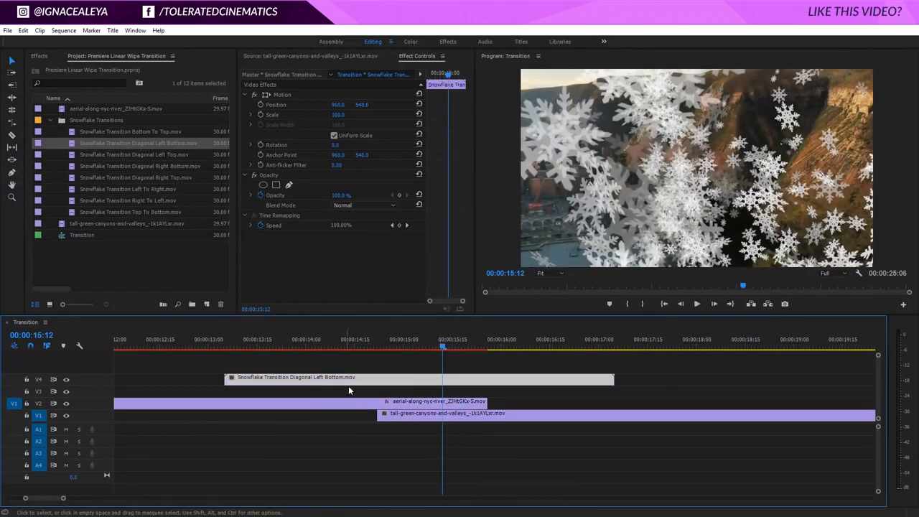
# Set the snowflake clip's speed to 200% and move it later over the wipe
pyautogui.rightClick(374, 382)
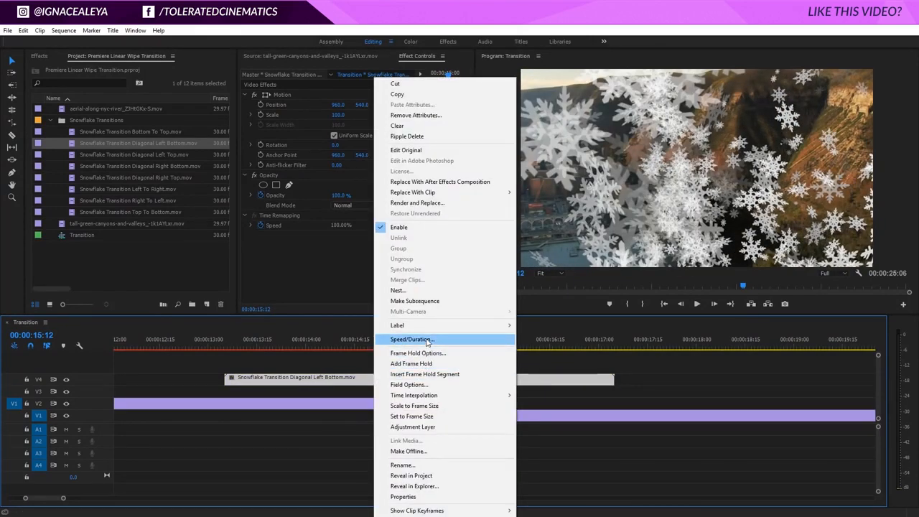
pyautogui.click(427, 342)
pyautogui.write('200')
pyautogui.press('Return')
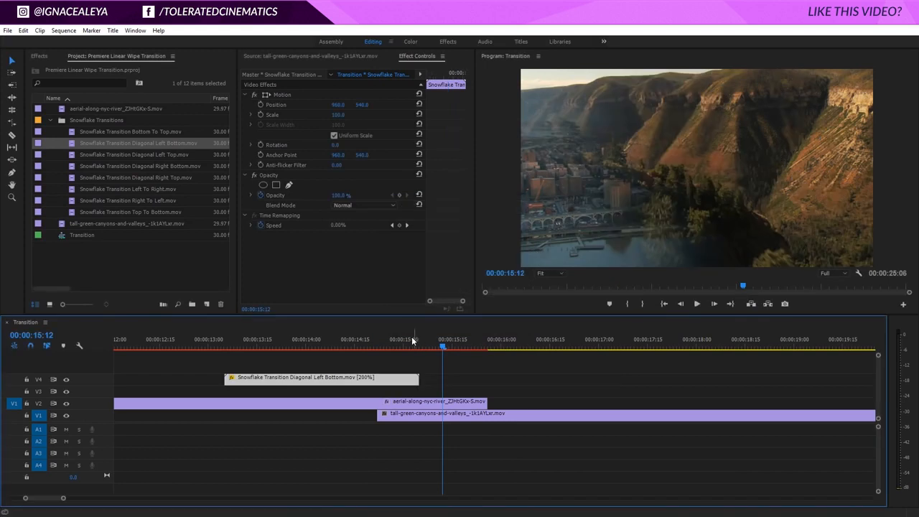
pyautogui.moveTo(306, 378); pyautogui.dragTo(418, 382)
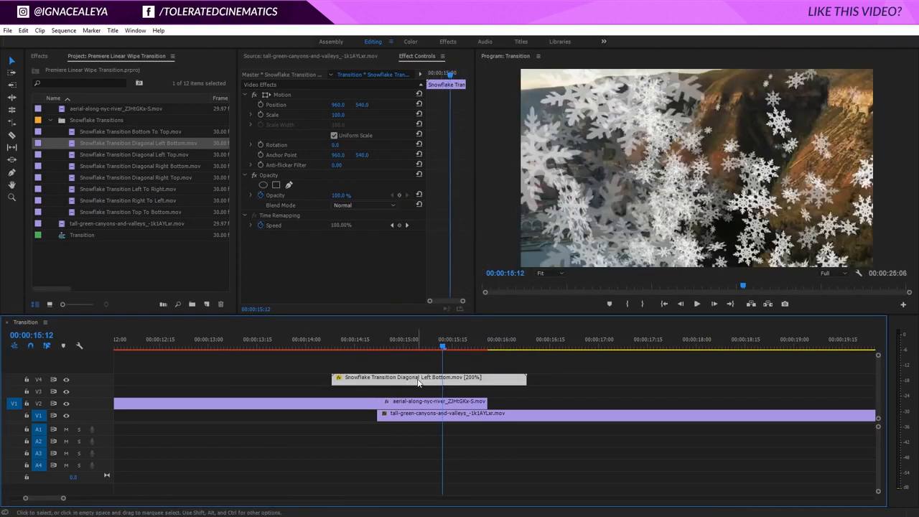
# Play back and scrub the combined diagonal wipe and snowflake transition to review it
pyautogui.click(434, 404)
pyautogui.moveTo(442, 349); pyautogui.dragTo(338, 379)
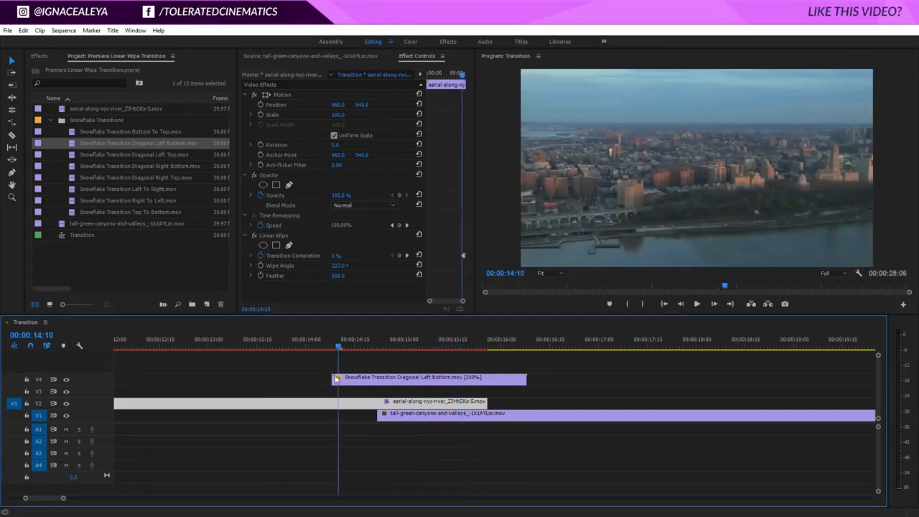
pyautogui.press('space')
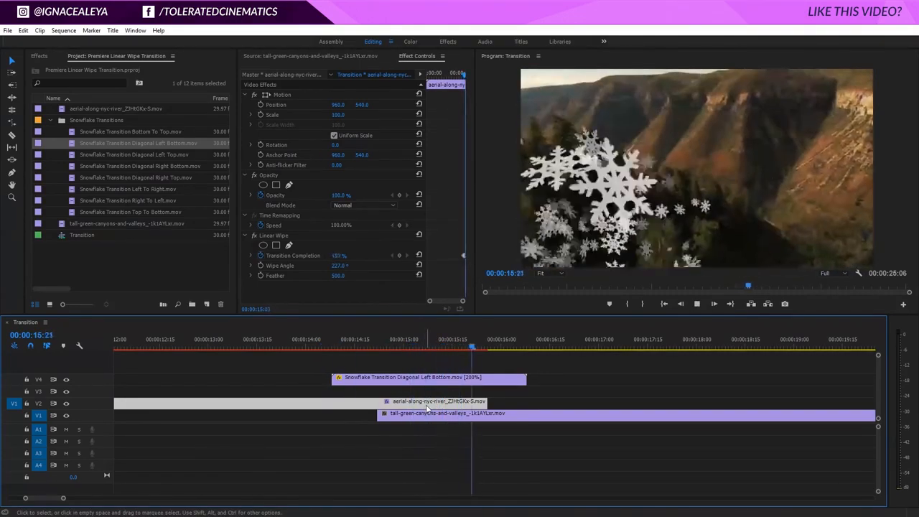
pyautogui.click(296, 342)
pyautogui.press('space')
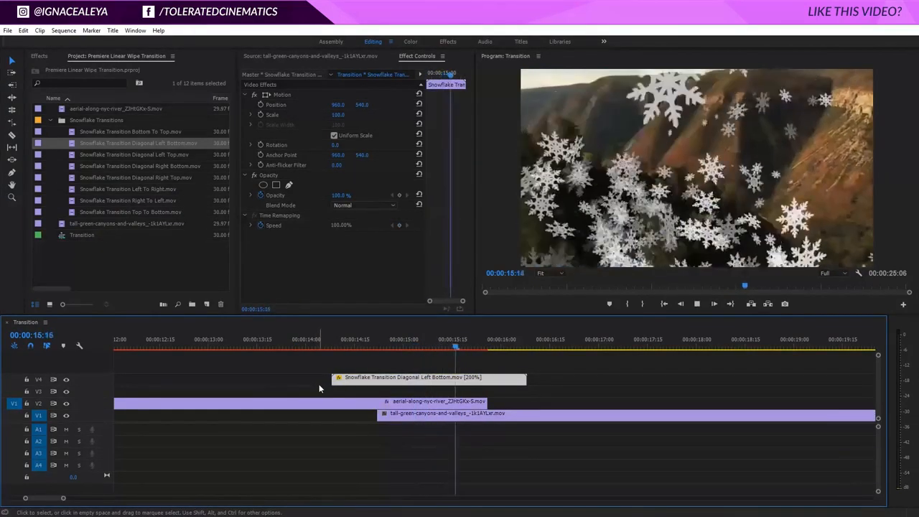
pyautogui.press('space')
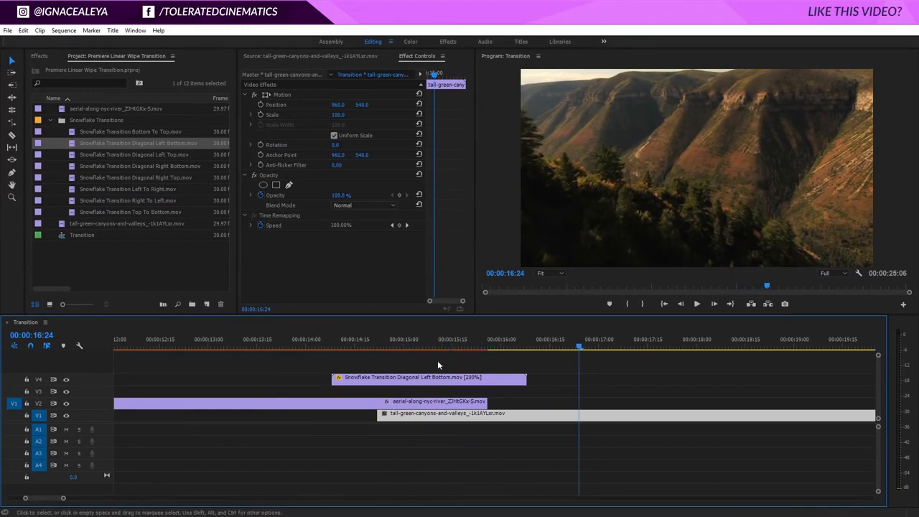
pyautogui.moveTo(438, 344)
pyautogui.mouseDown()
pyautogui.moveTo(369, 344)
pyautogui.moveTo(432, 344)
pyautogui.mouseUp()
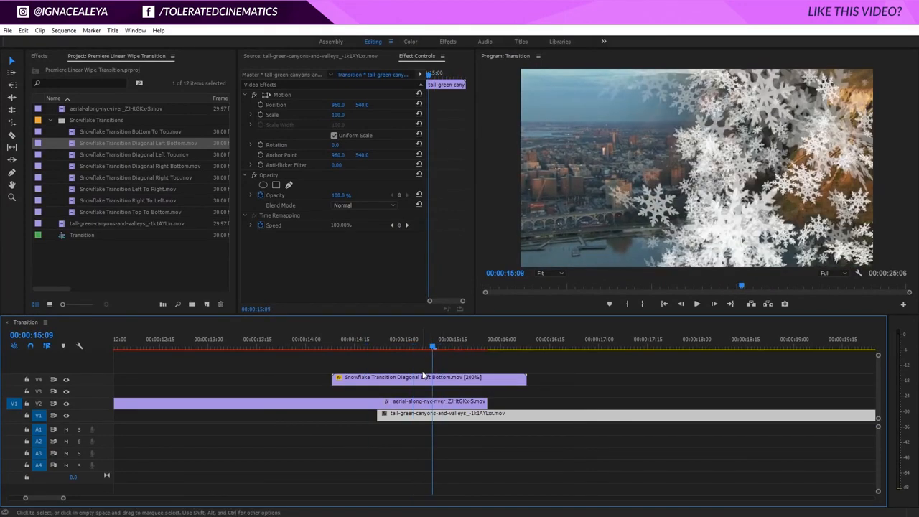
pyautogui.click(501, 345)
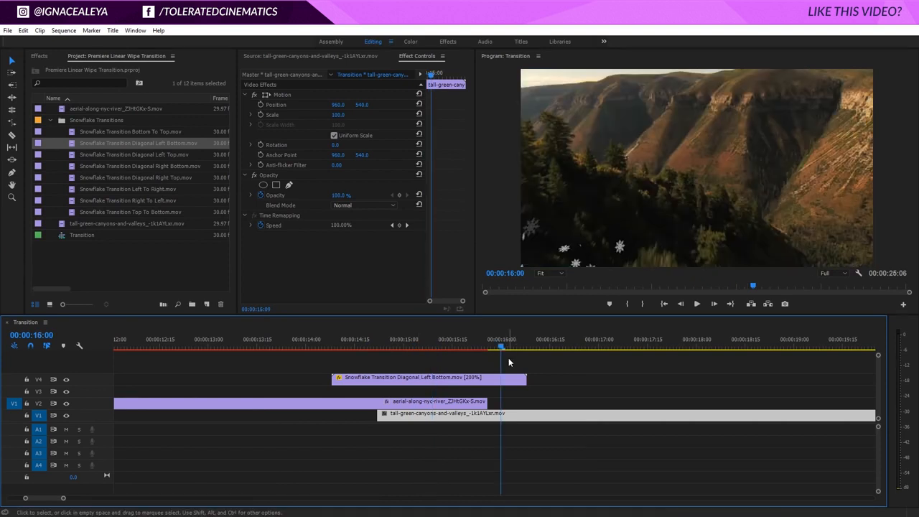